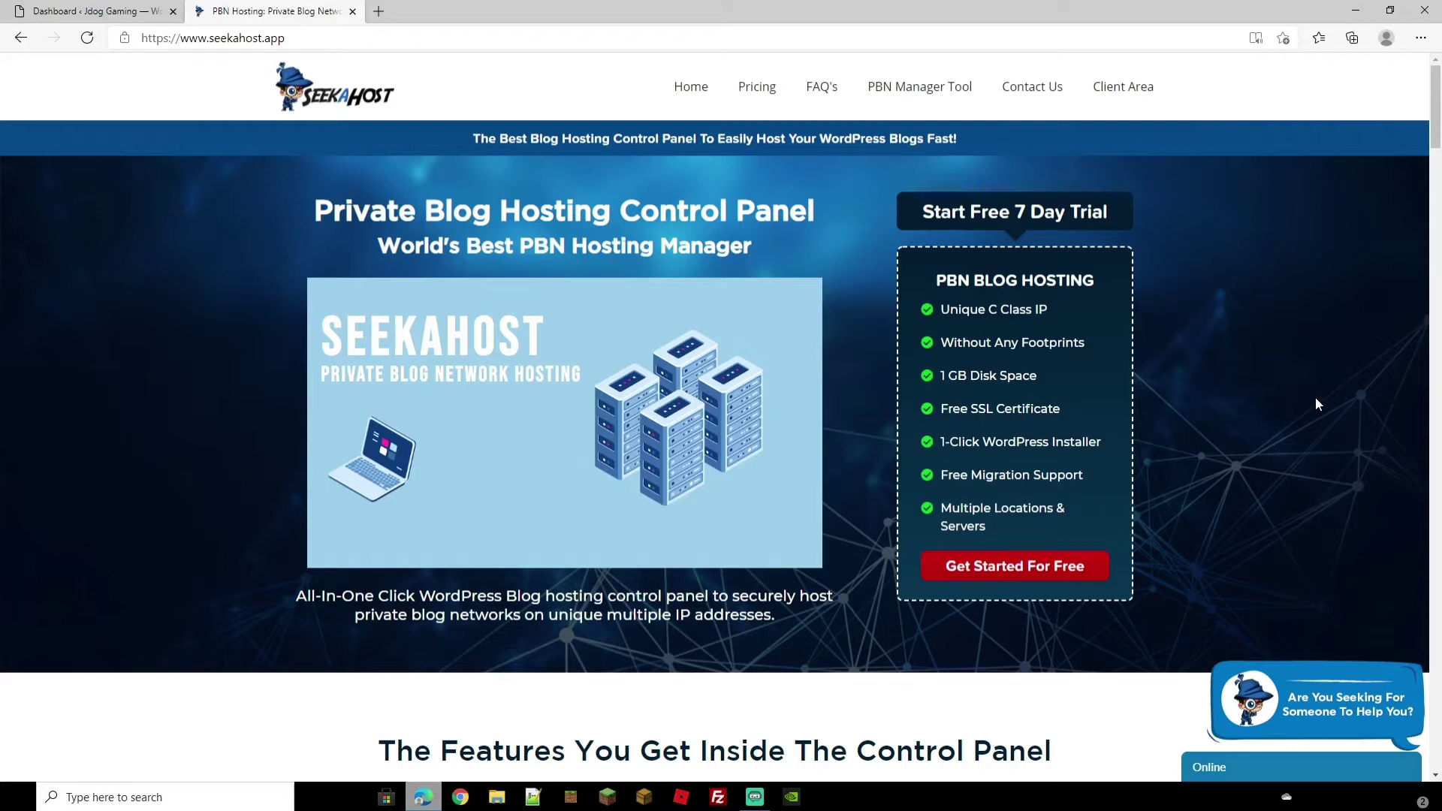
# Close the hosting provider's page and open the general settings of the WordPress site
pyautogui.hotkey('ctrl', 'w')
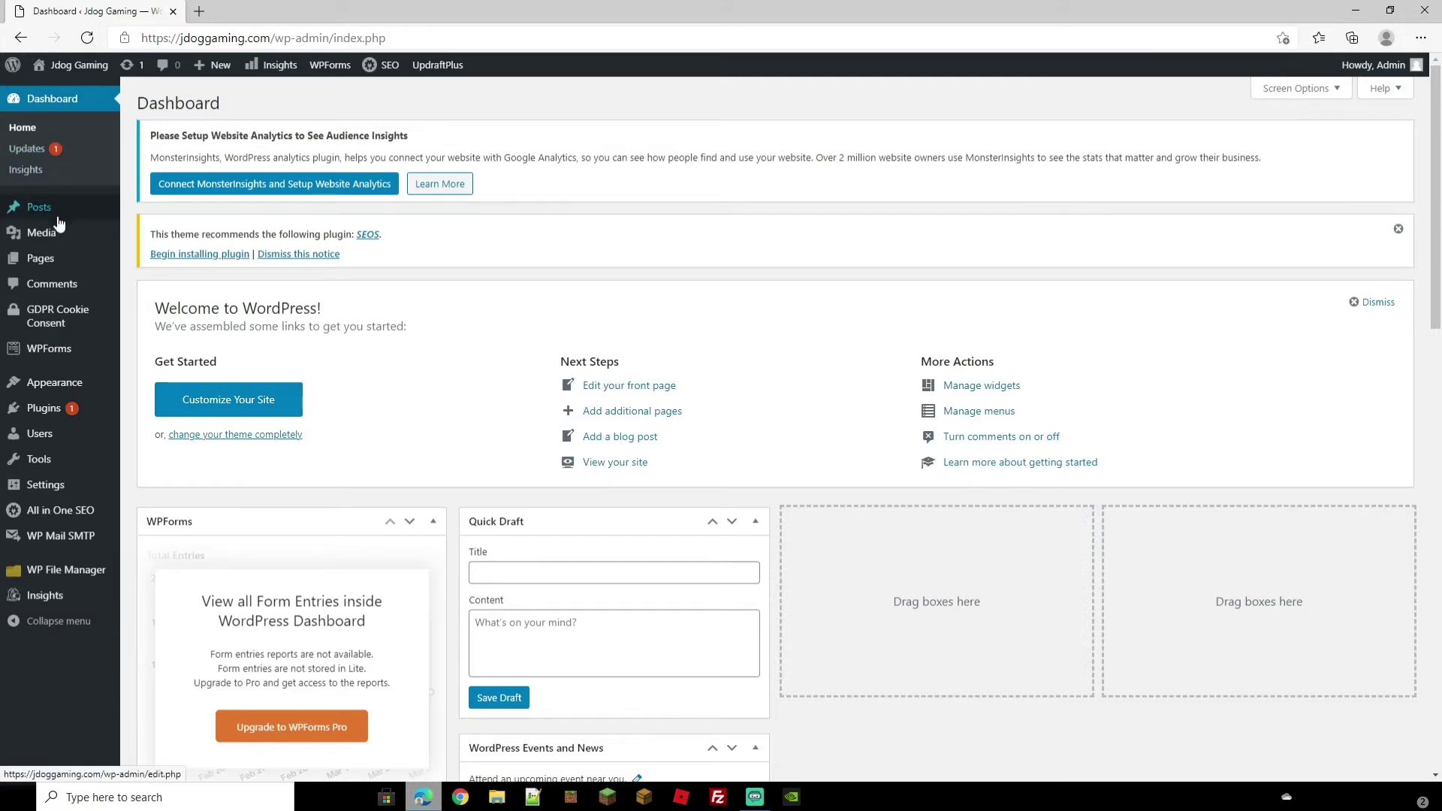
pyautogui.moveTo(59, 490)
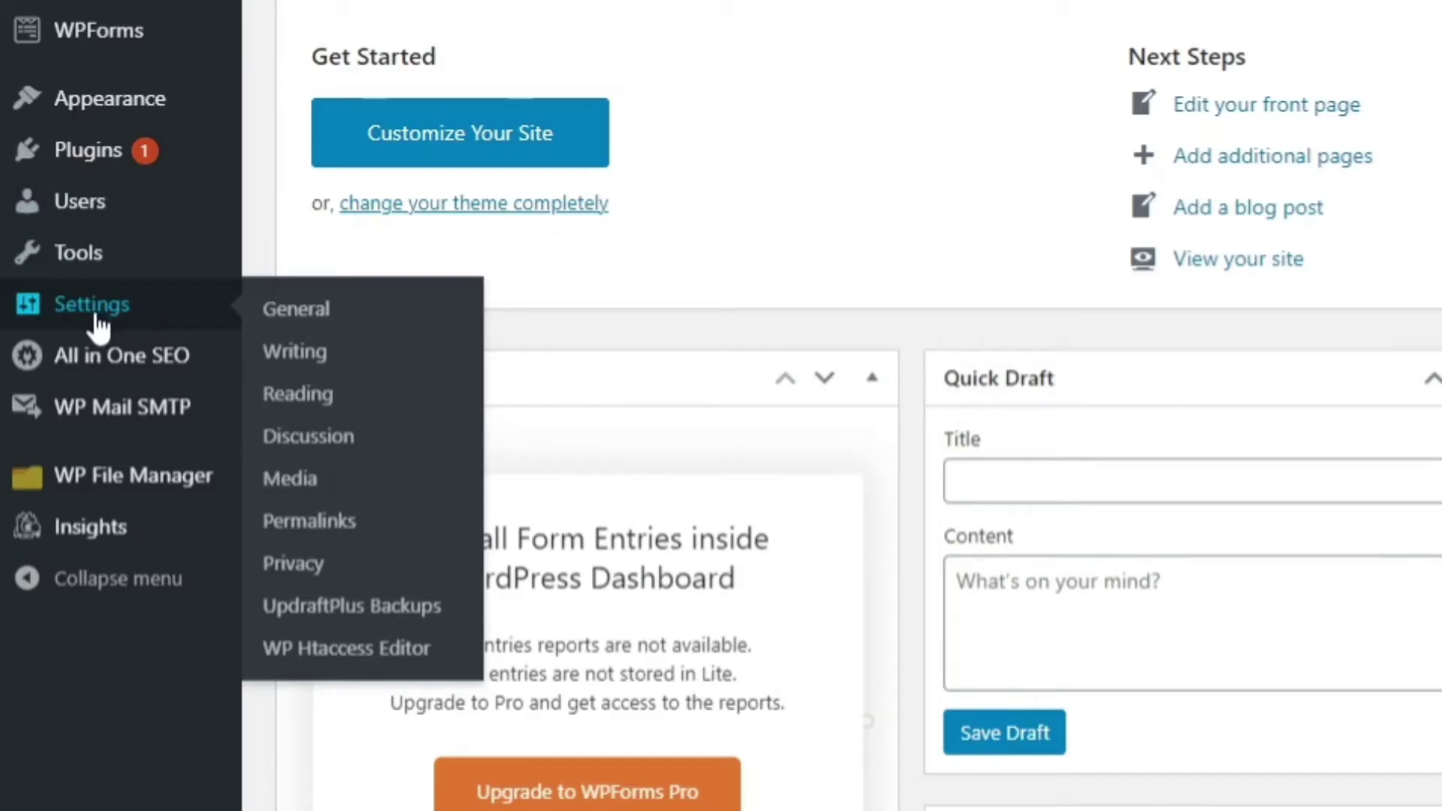
pyautogui.click(101, 315)
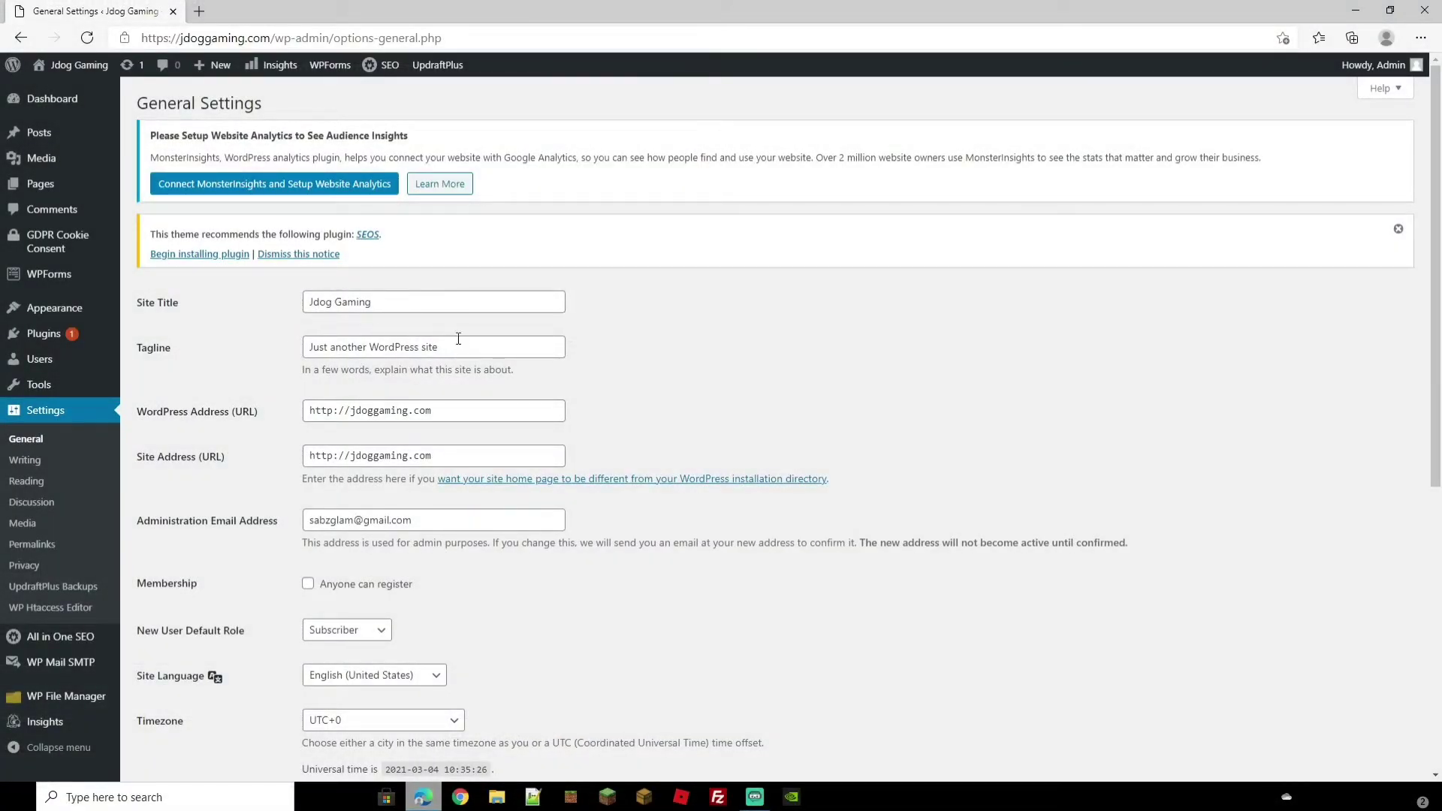
# Replace the site's tagline with "Live Streams | Gaming Videos | Discussions"
pyautogui.moveTo(459, 347); pyautogui.dragTo(283, 351)
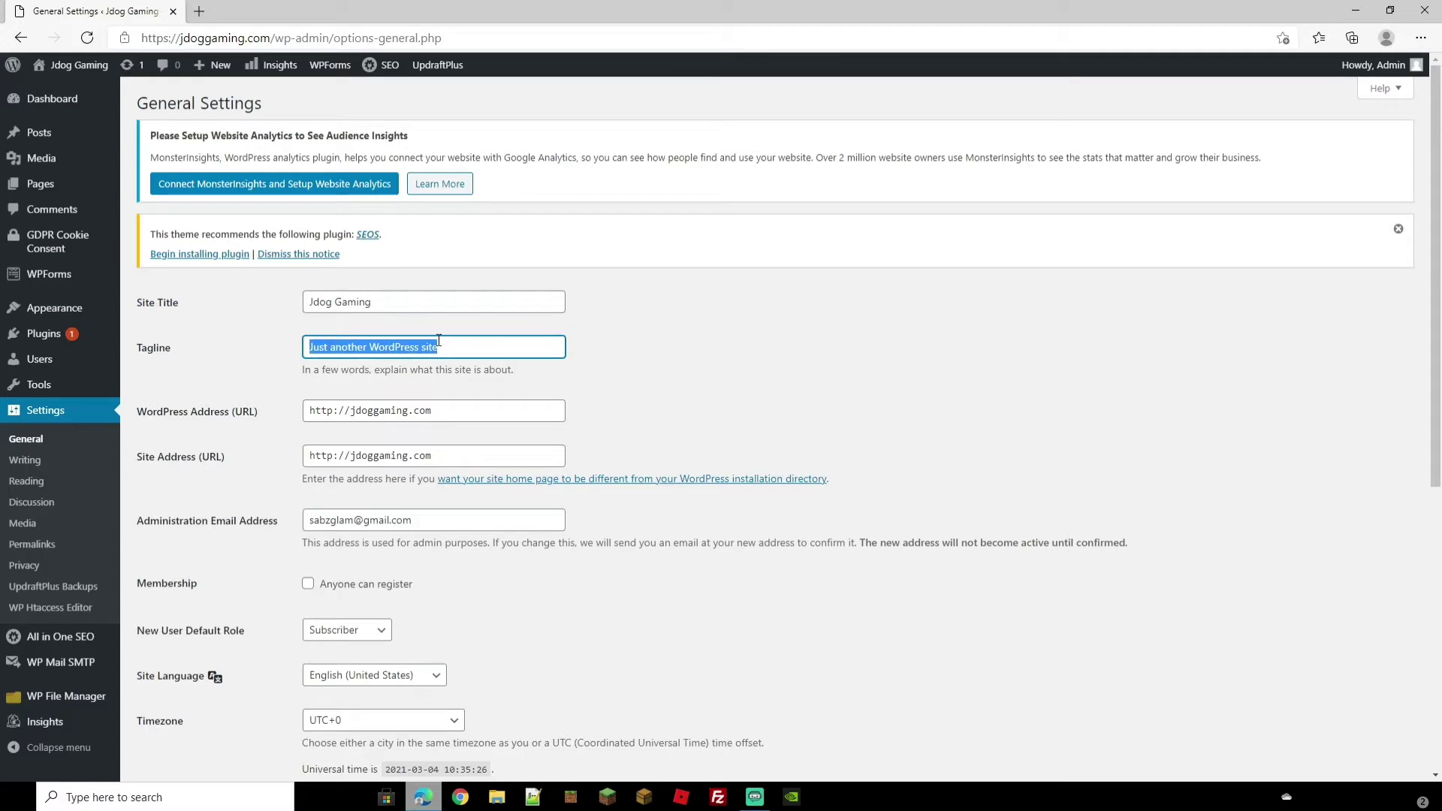
pyautogui.press('BackSpace')
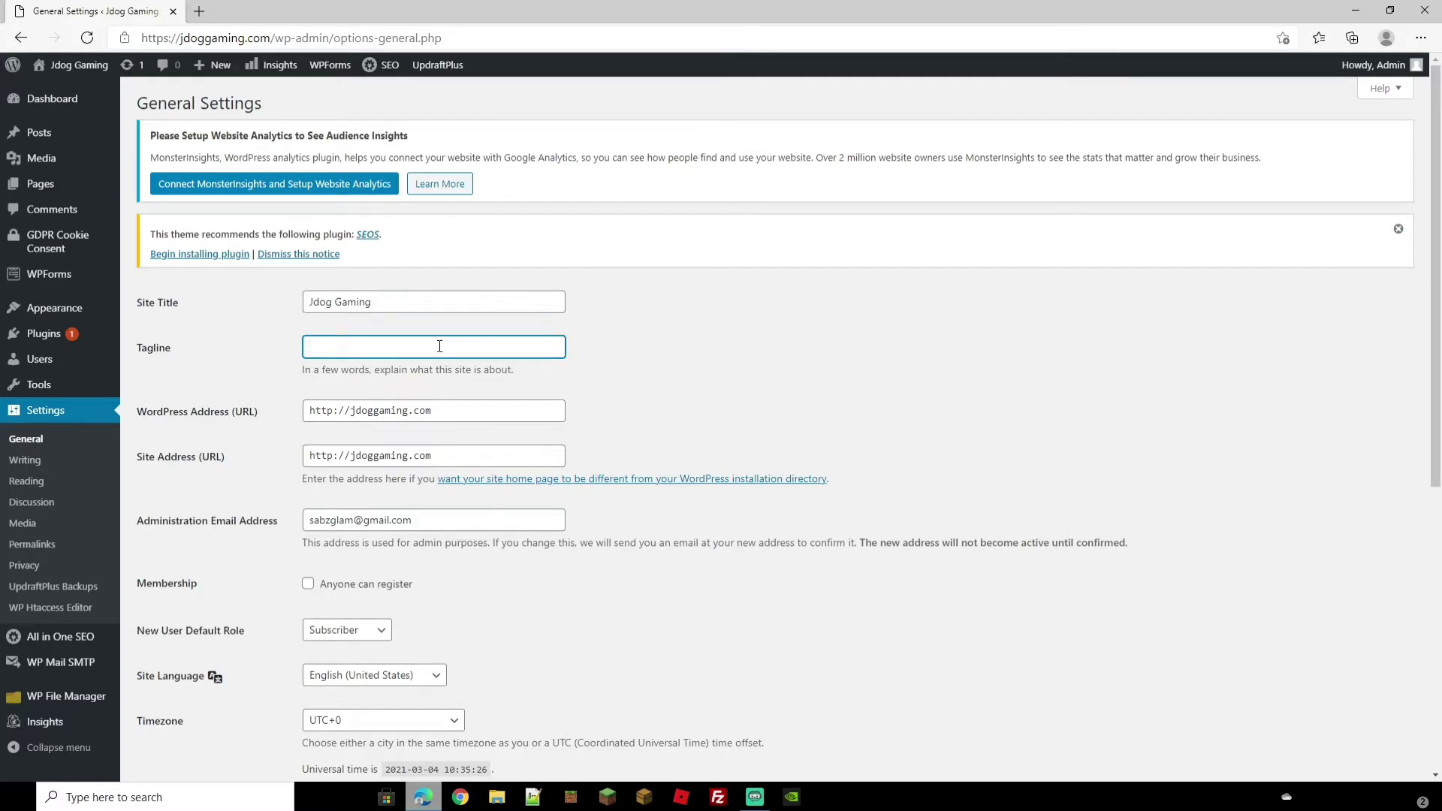
pyautogui.write('Live Streams | Gaming Videos | Discussions')
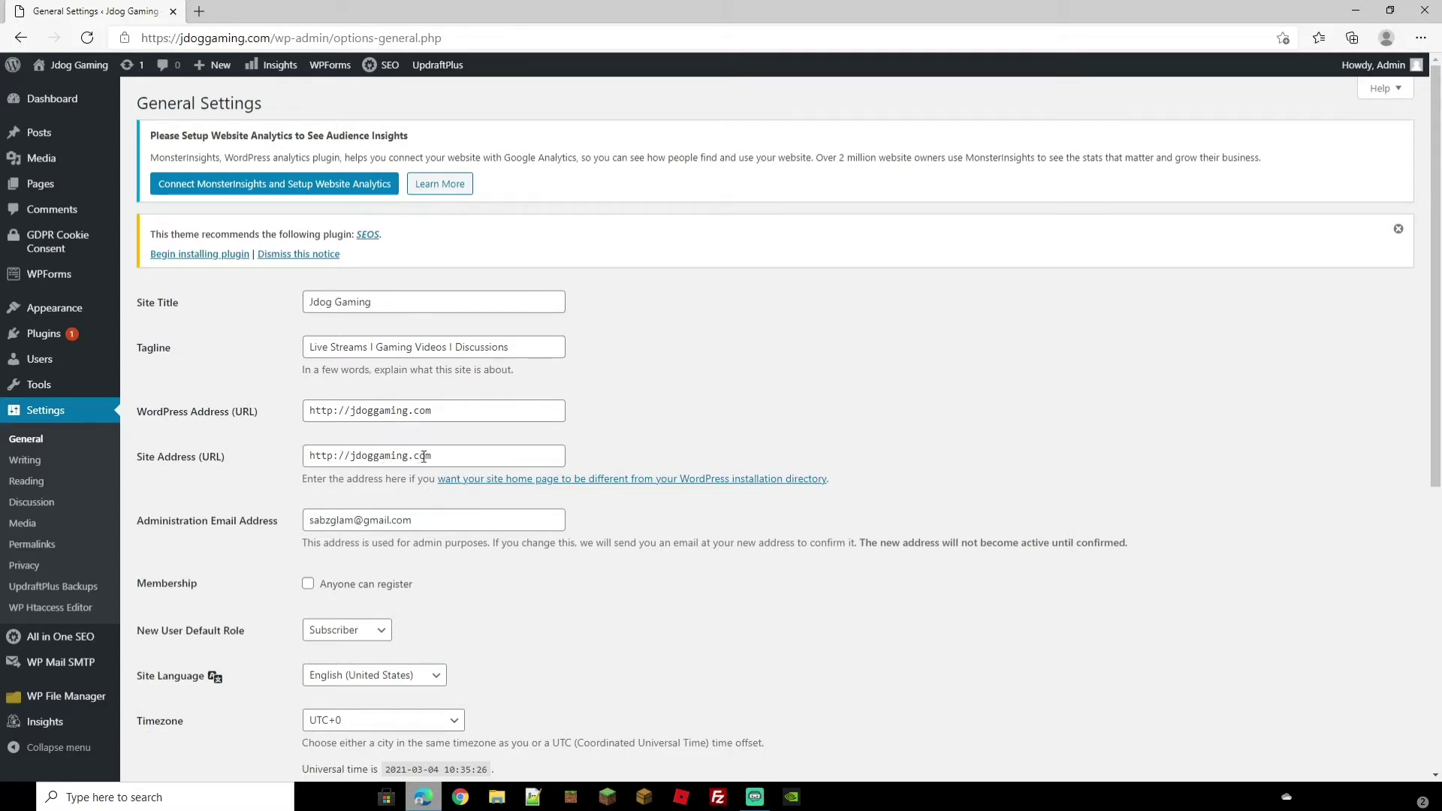
# Examine the available choices for the new user default role, site language and timezone in the general settings
pyautogui.scroll(-2, 479, 420)
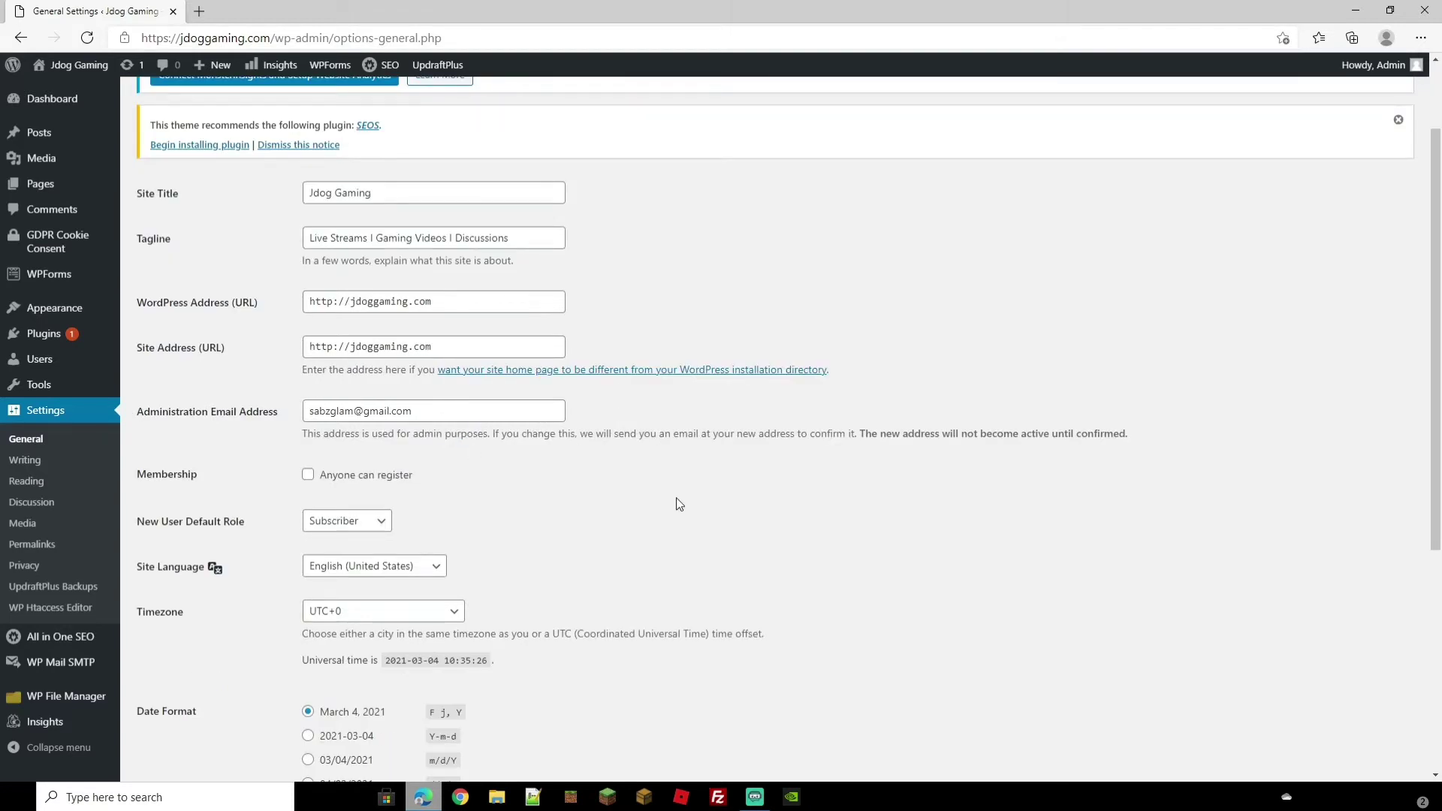
pyautogui.scroll(-4, 658, 478)
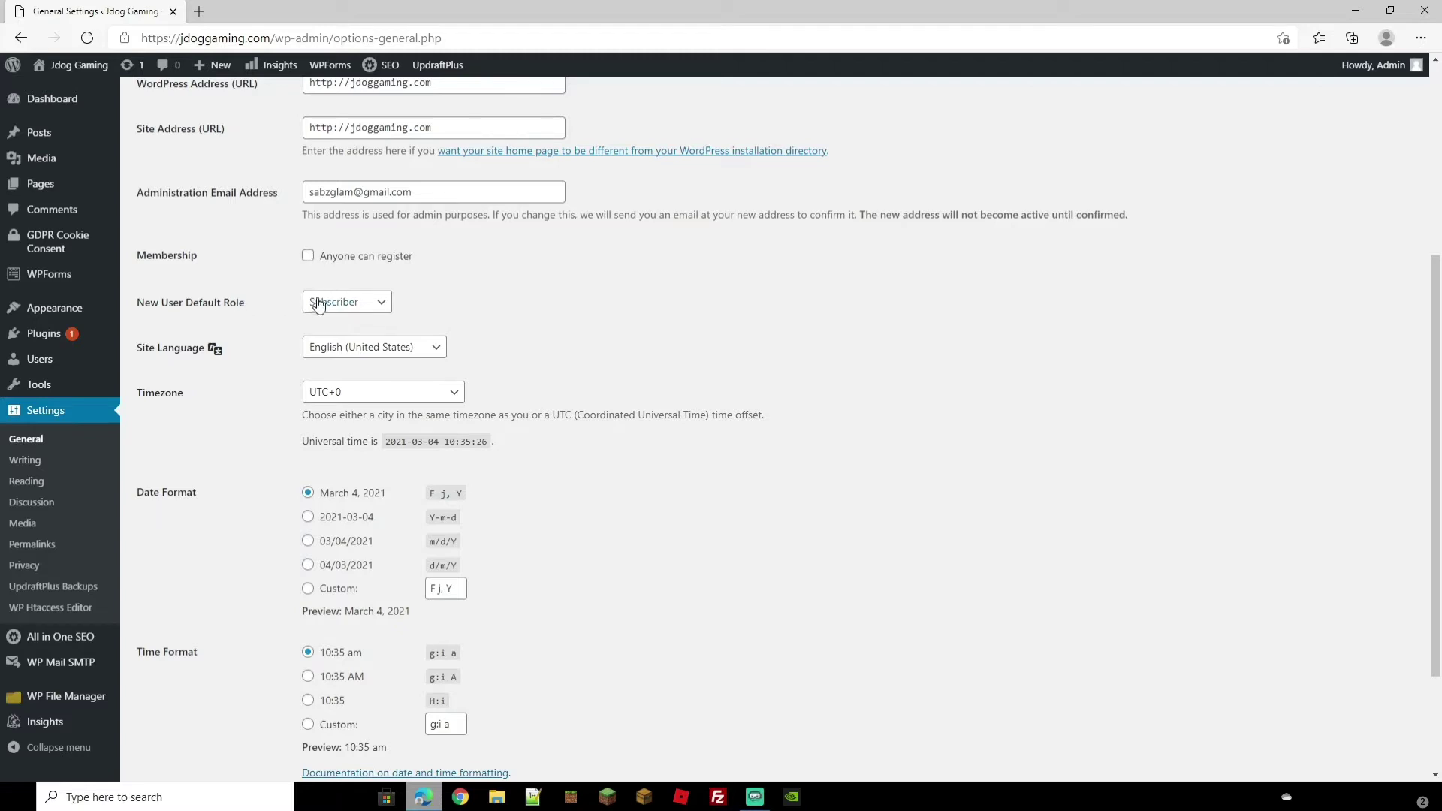
pyautogui.click(383, 303)
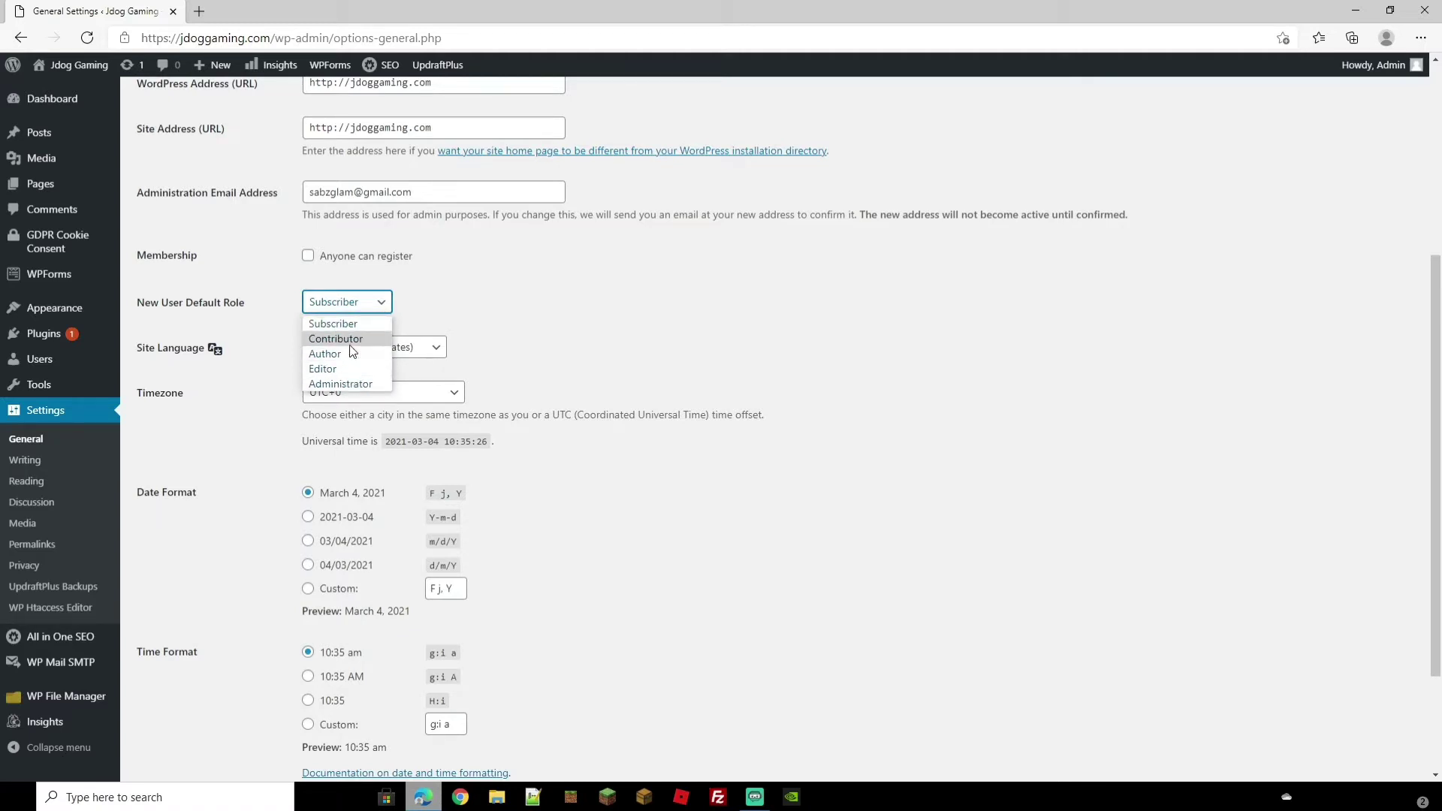
pyautogui.click(381, 308)
pyautogui.click(442, 347)
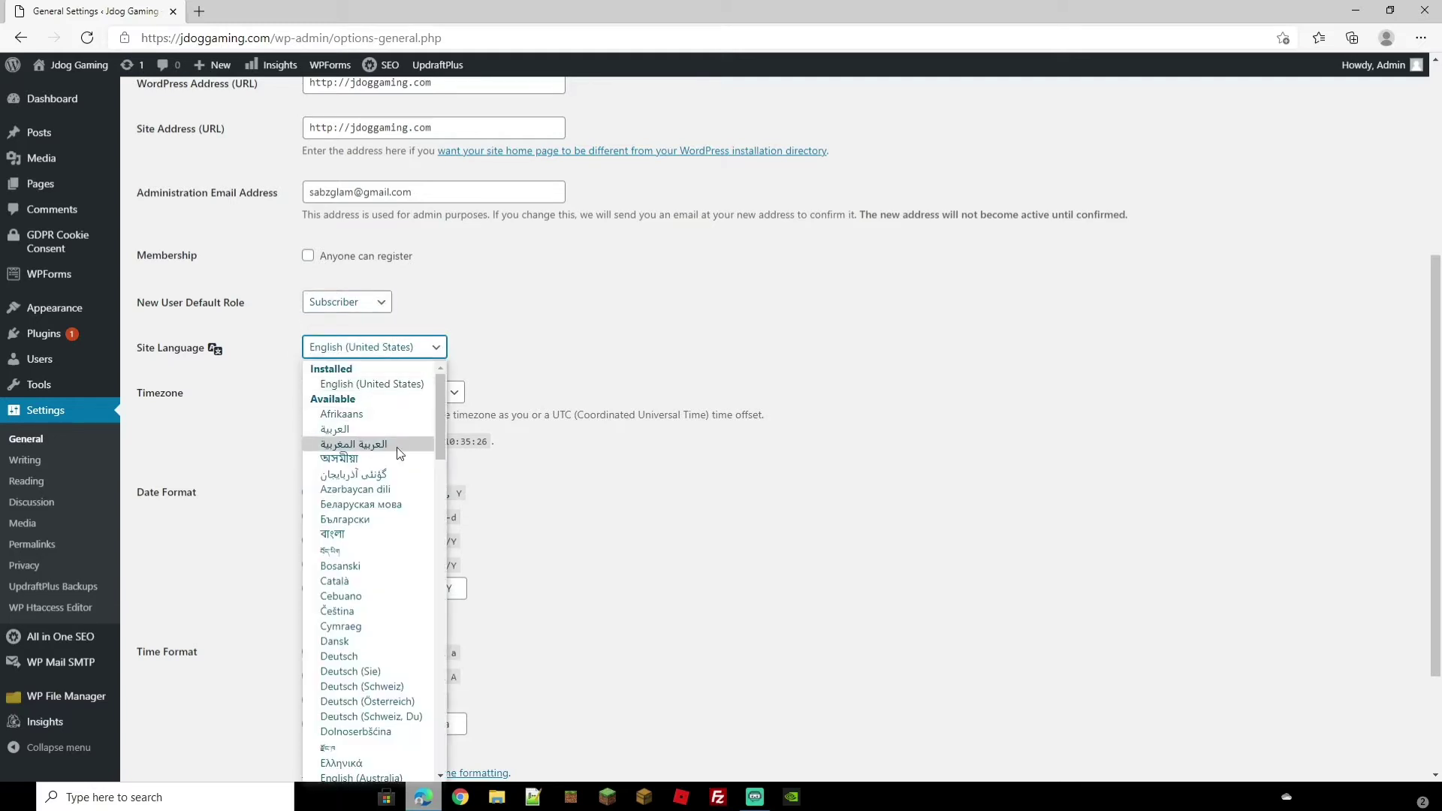
pyautogui.click(459, 391)
pyautogui.click(460, 391)
pyautogui.scroll(-5, 406, 541)
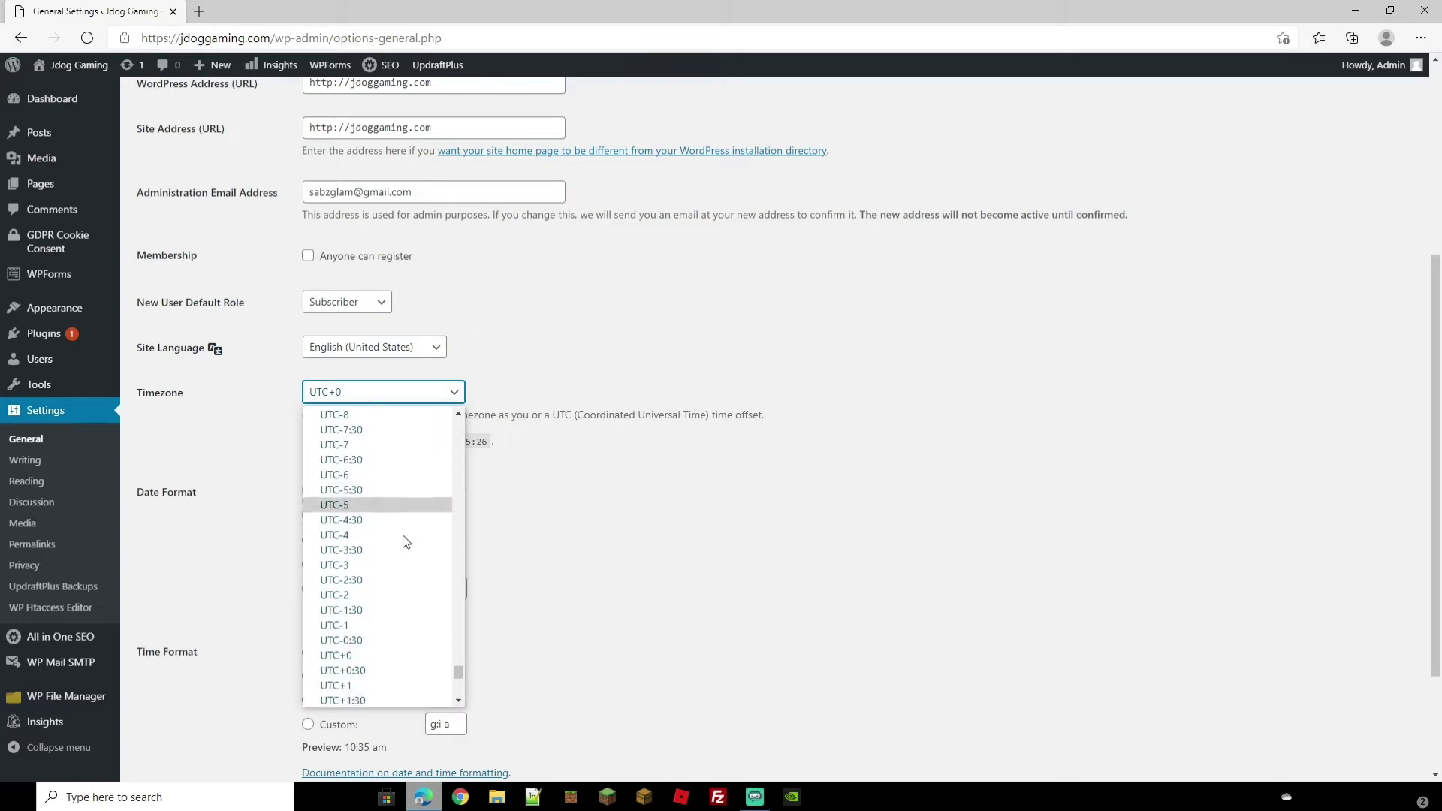
pyautogui.scroll(15, 407, 567)
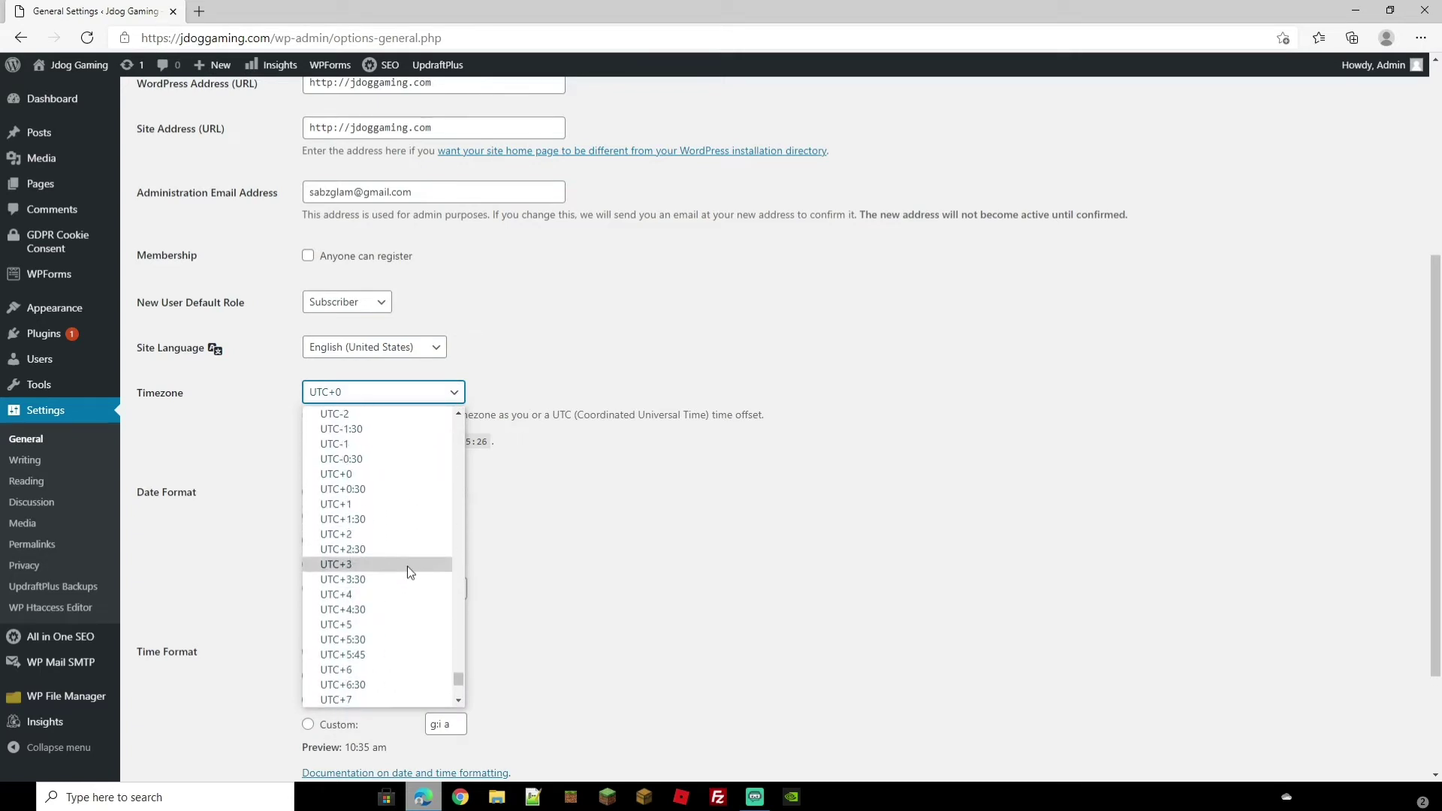
pyautogui.scroll(20, 440, 457)
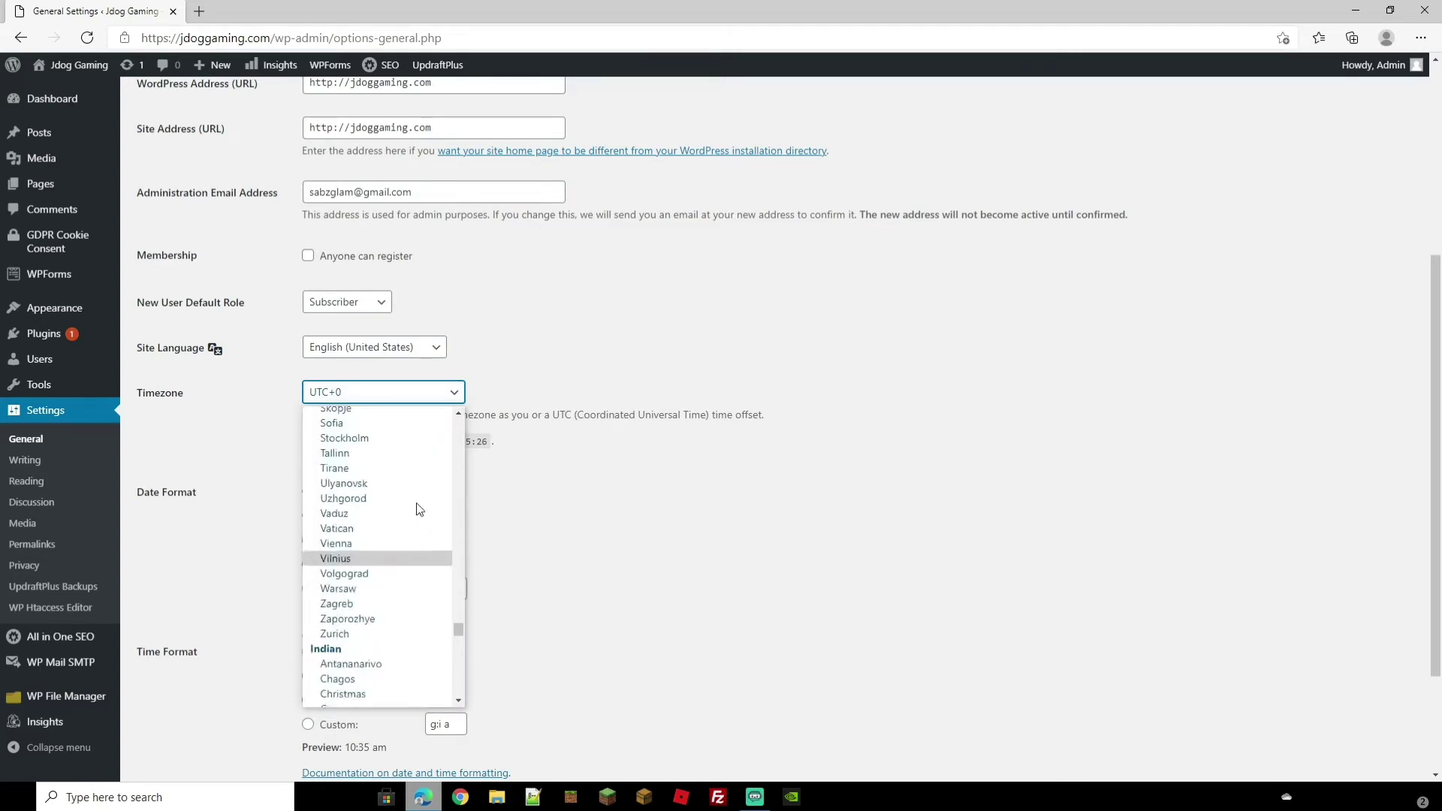
pyautogui.click(567, 350)
# Set the date format to d/m/Y and save the general settings
pyautogui.scroll(-2, 526, 375)
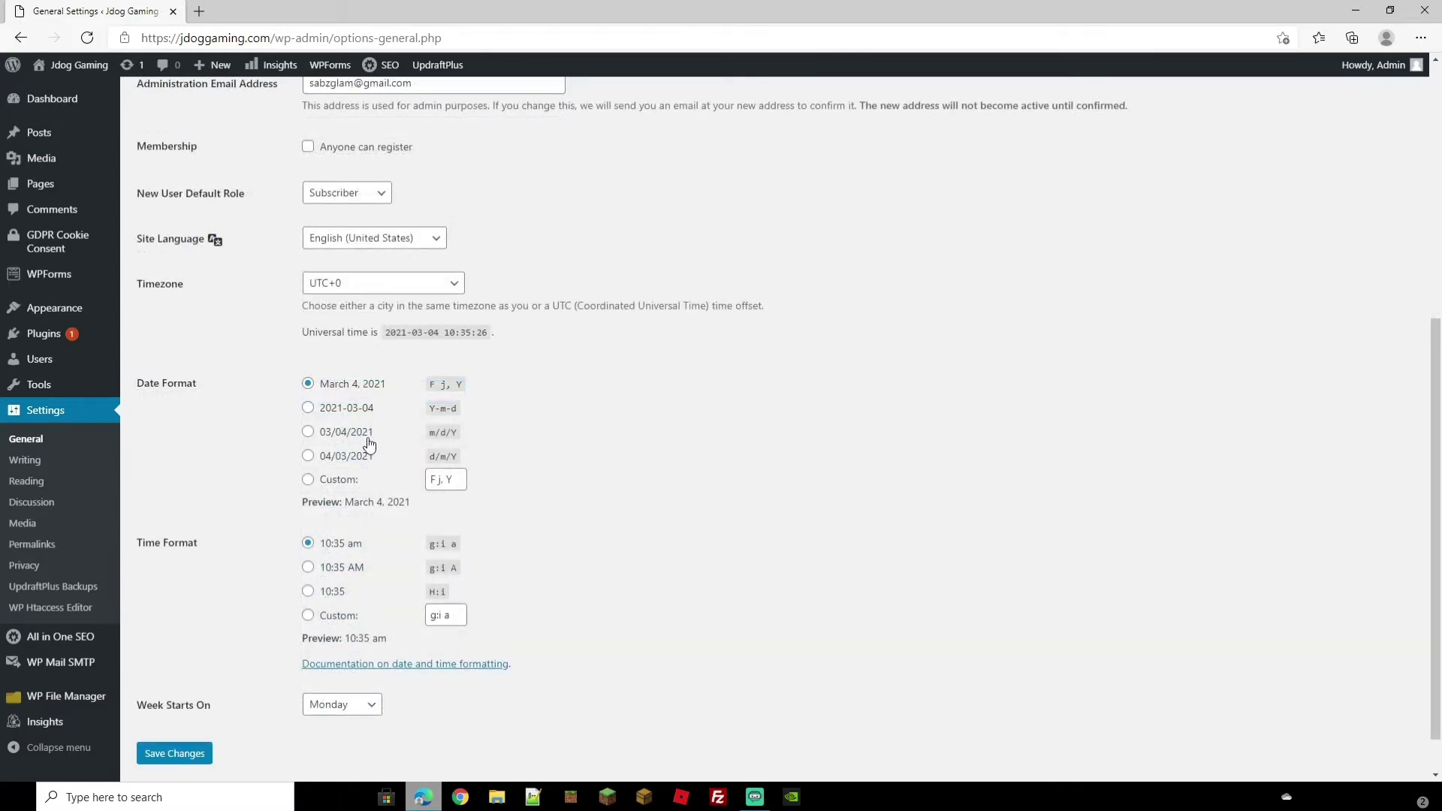
pyautogui.click(308, 458)
pyautogui.scroll(-1, 159, 466)
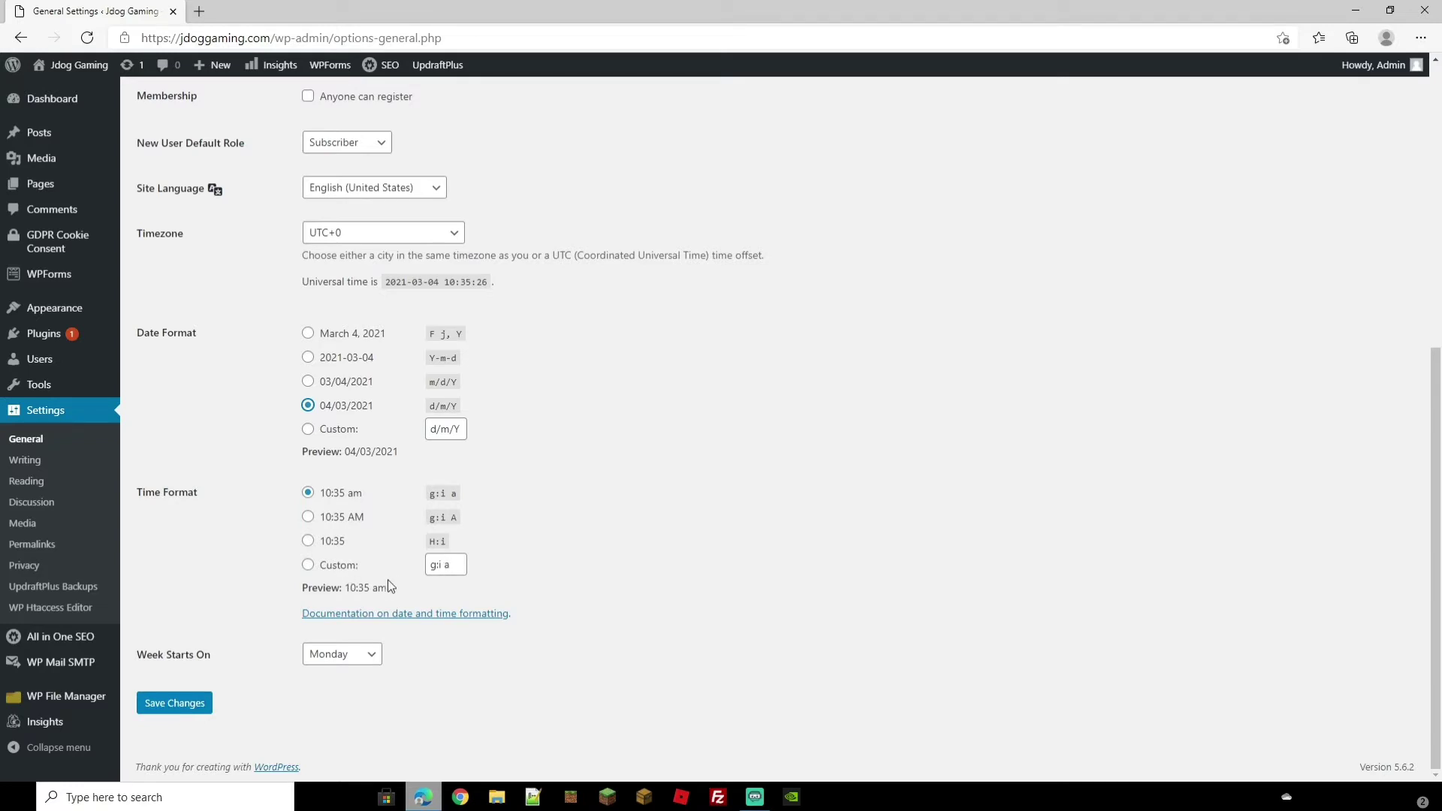
pyautogui.click(170, 705)
# Examine the default post format and category choices in the writing settings, and the homepage and feed options in the reading settings
pyautogui.click(25, 459)
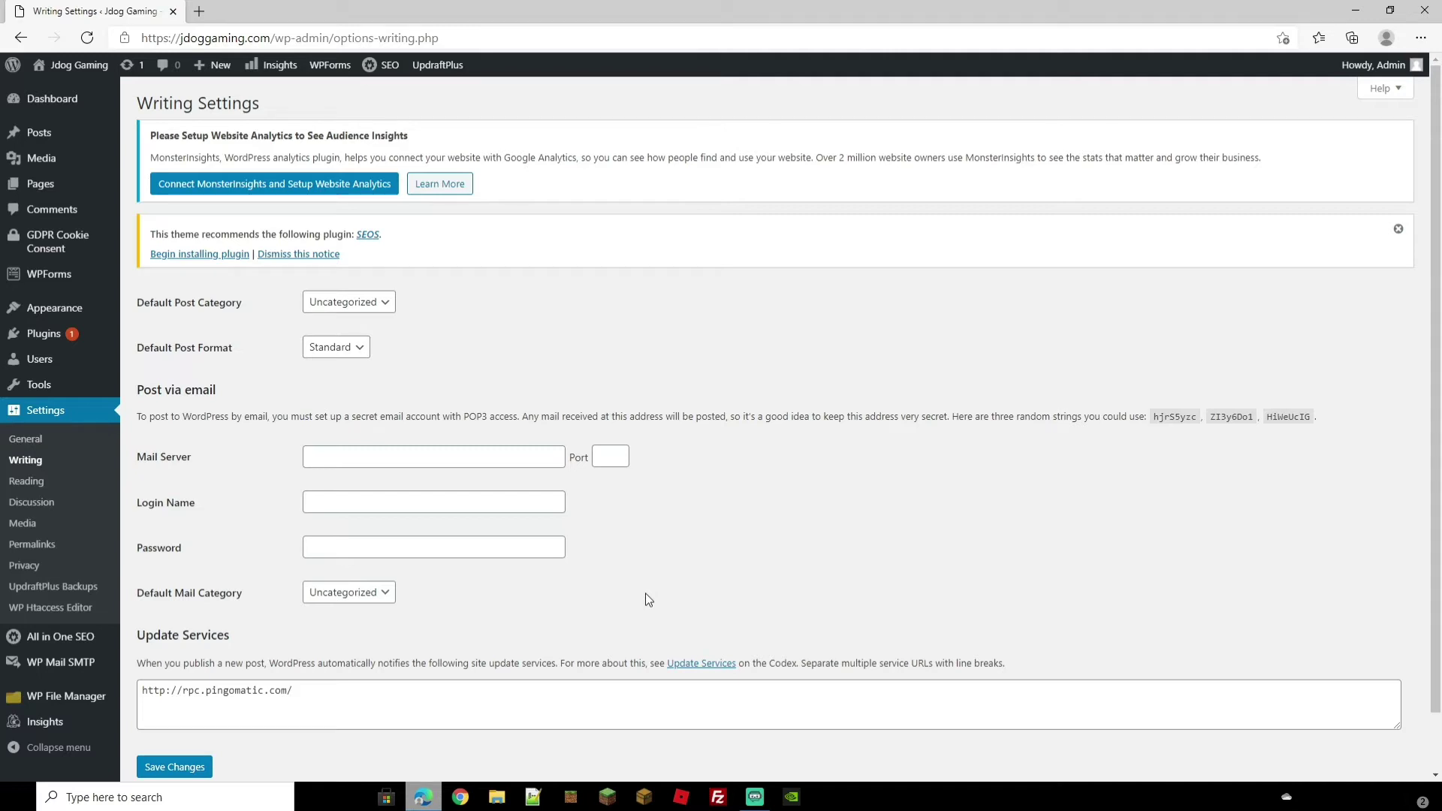
pyautogui.click(335, 347)
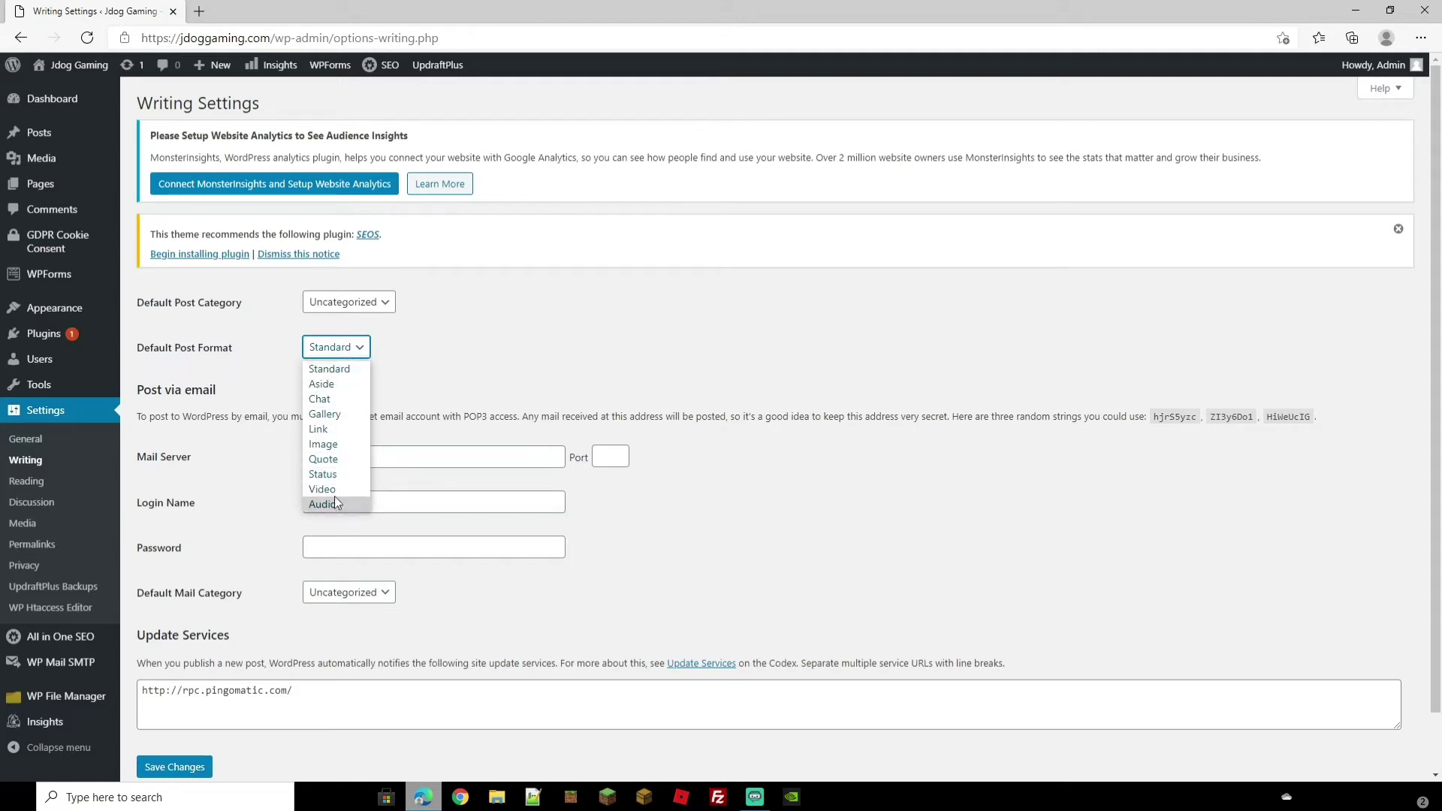
pyautogui.click(361, 302)
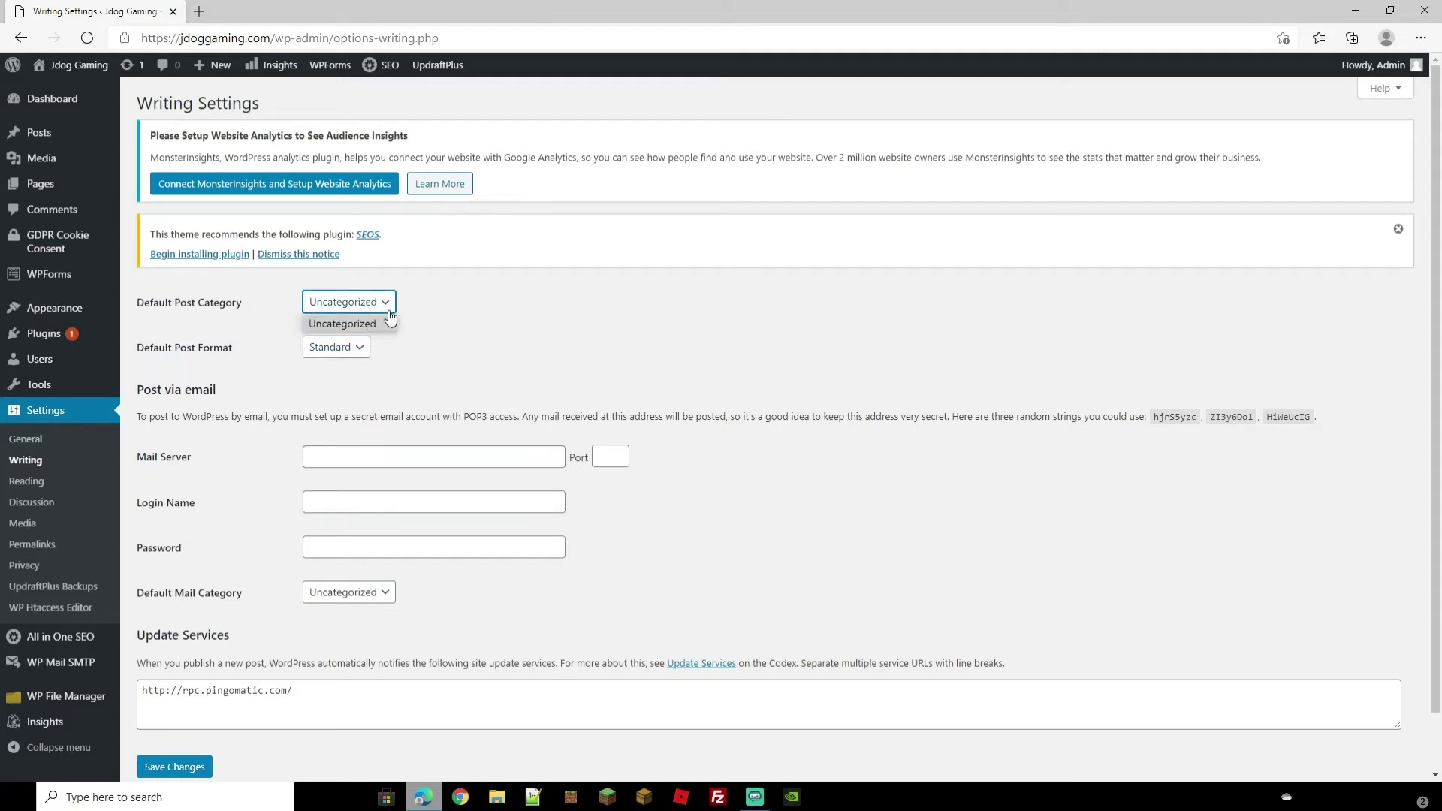
pyautogui.click(388, 303)
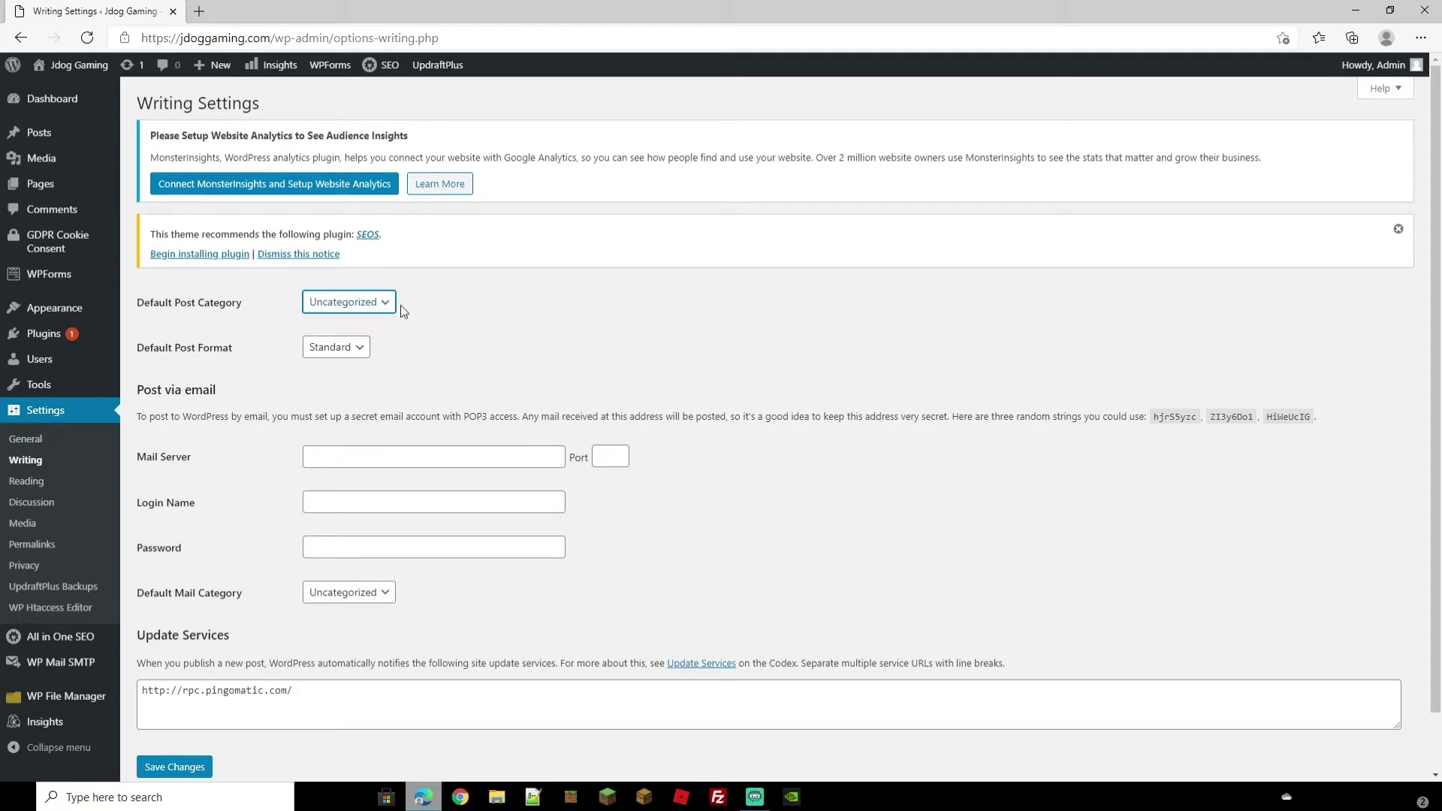
pyautogui.scroll(-1, 400, 304)
pyautogui.click(30, 482)
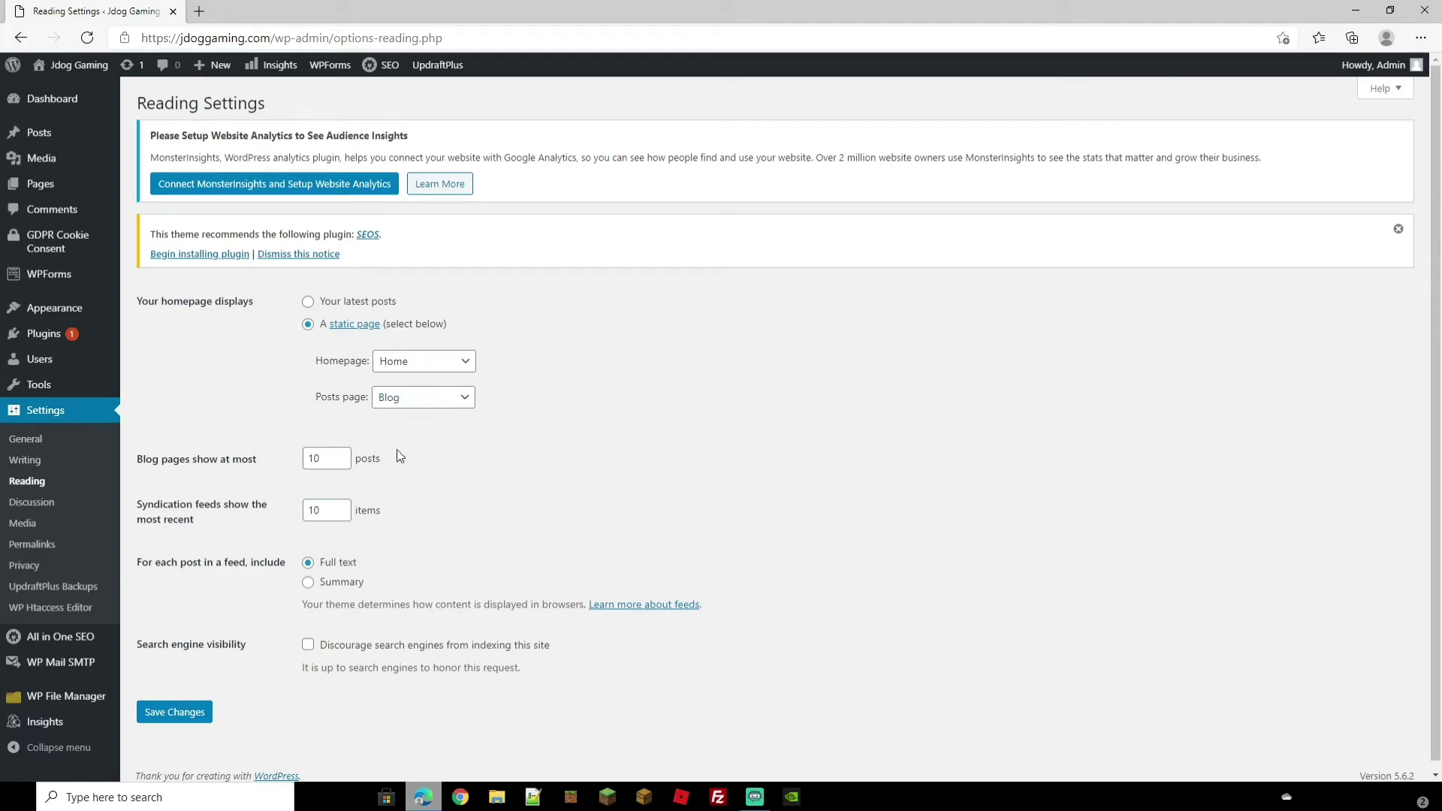
pyautogui.scroll(-1, 364, 451)
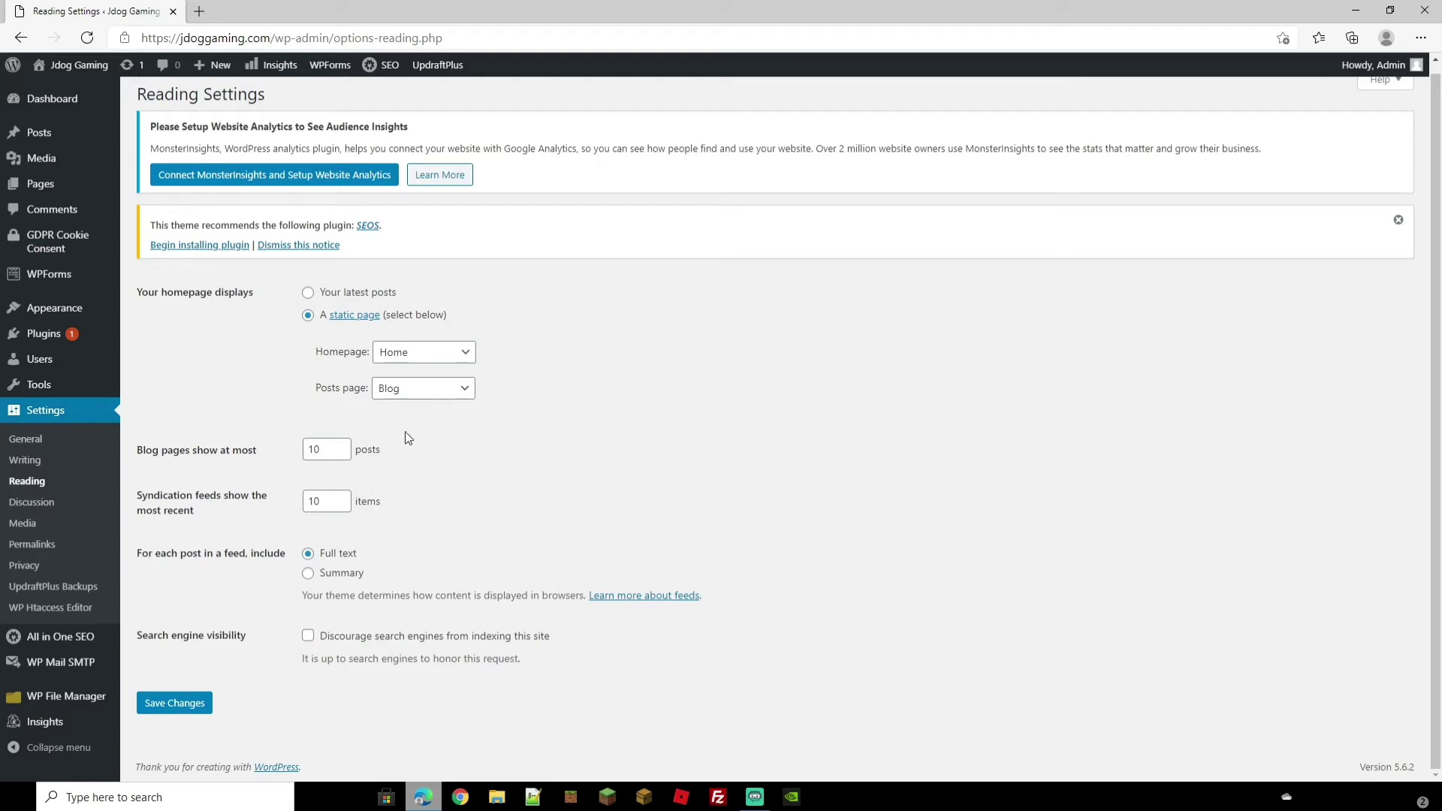
# Review the discussion settings, including the comment display order, moderation and avatar options, and save them
pyautogui.click(43, 504)
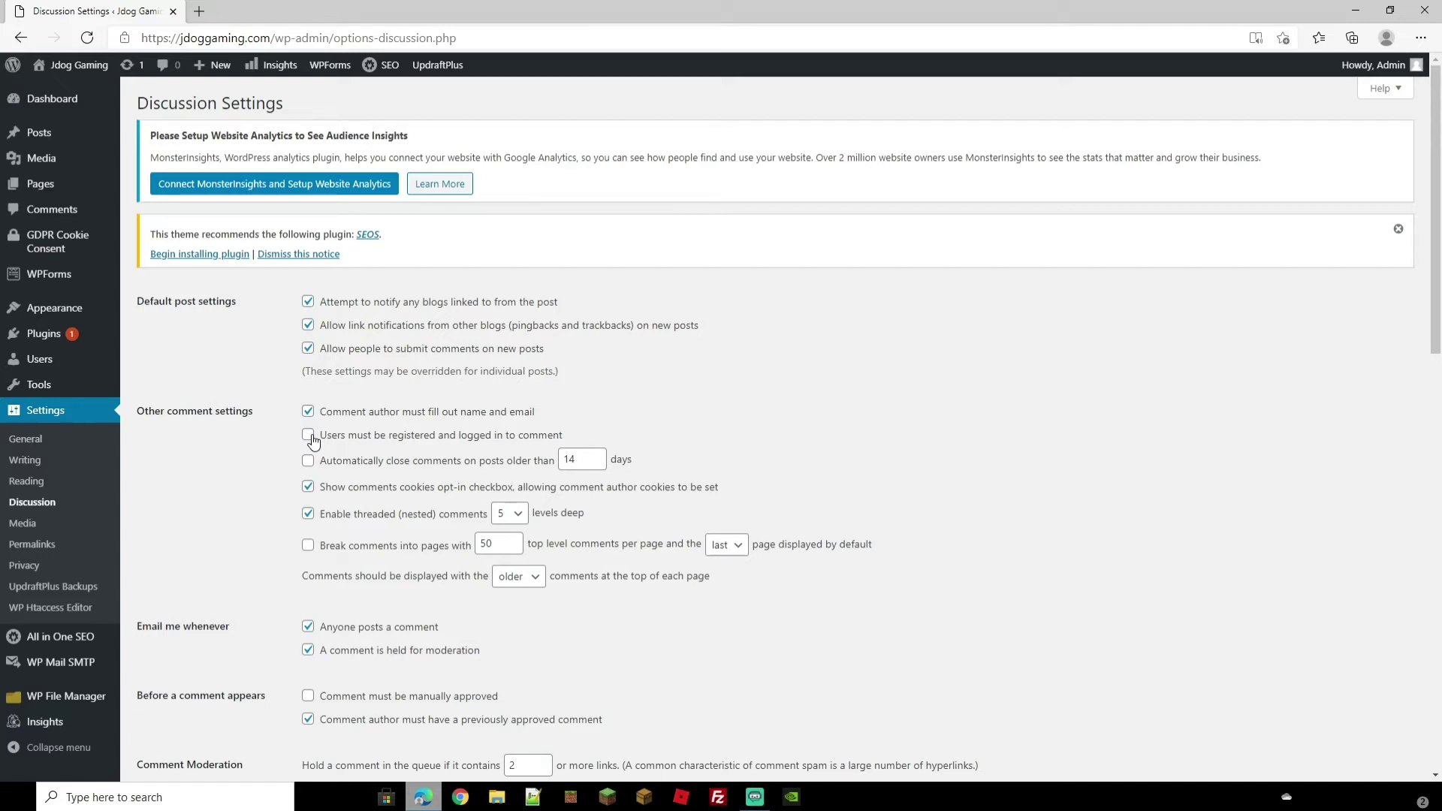
pyautogui.scroll(-1, 314, 441)
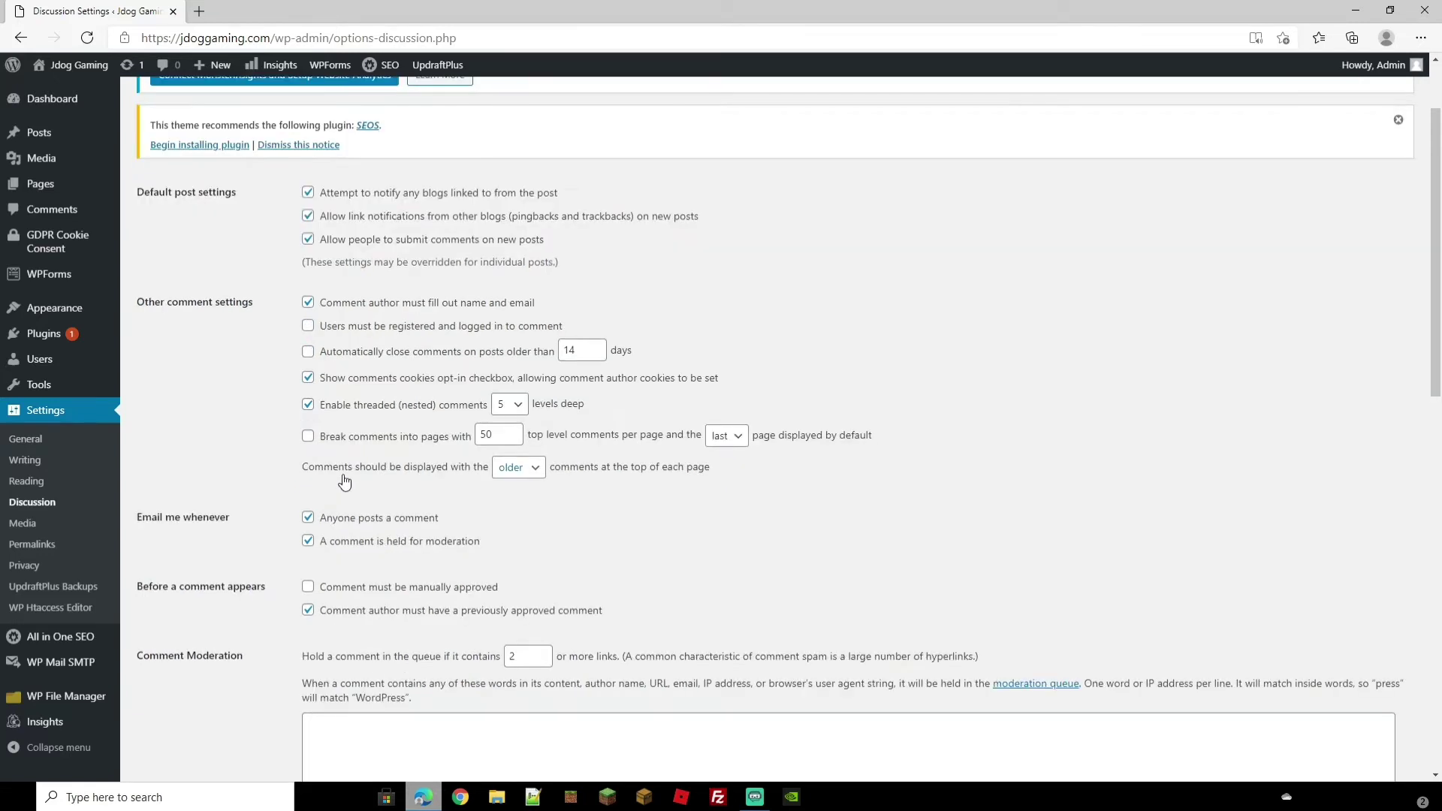
pyautogui.click(536, 475)
pyautogui.click(538, 469)
pyautogui.scroll(-1, 538, 469)
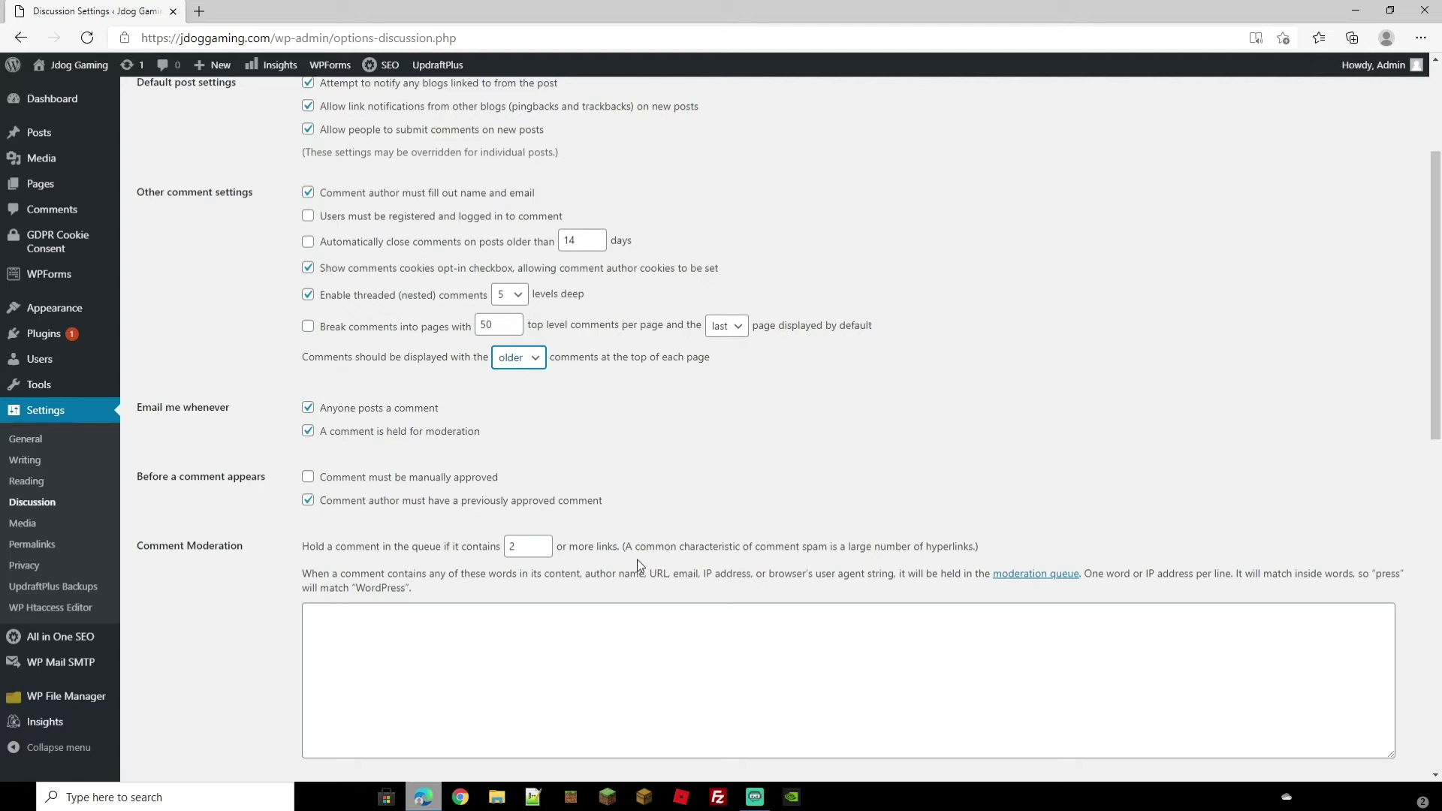
pyautogui.scroll(-7, 637, 558)
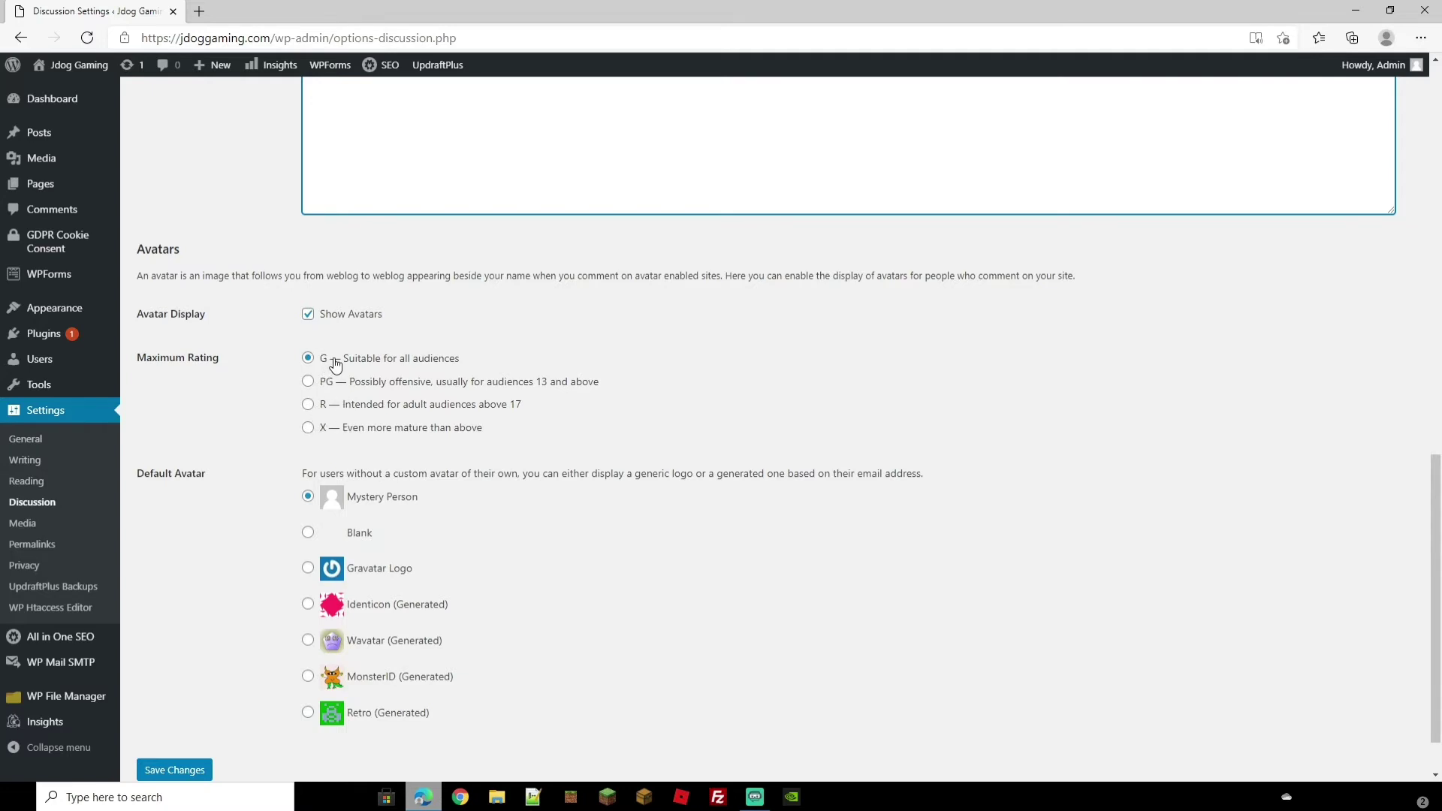
pyautogui.scroll(-1, 448, 481)
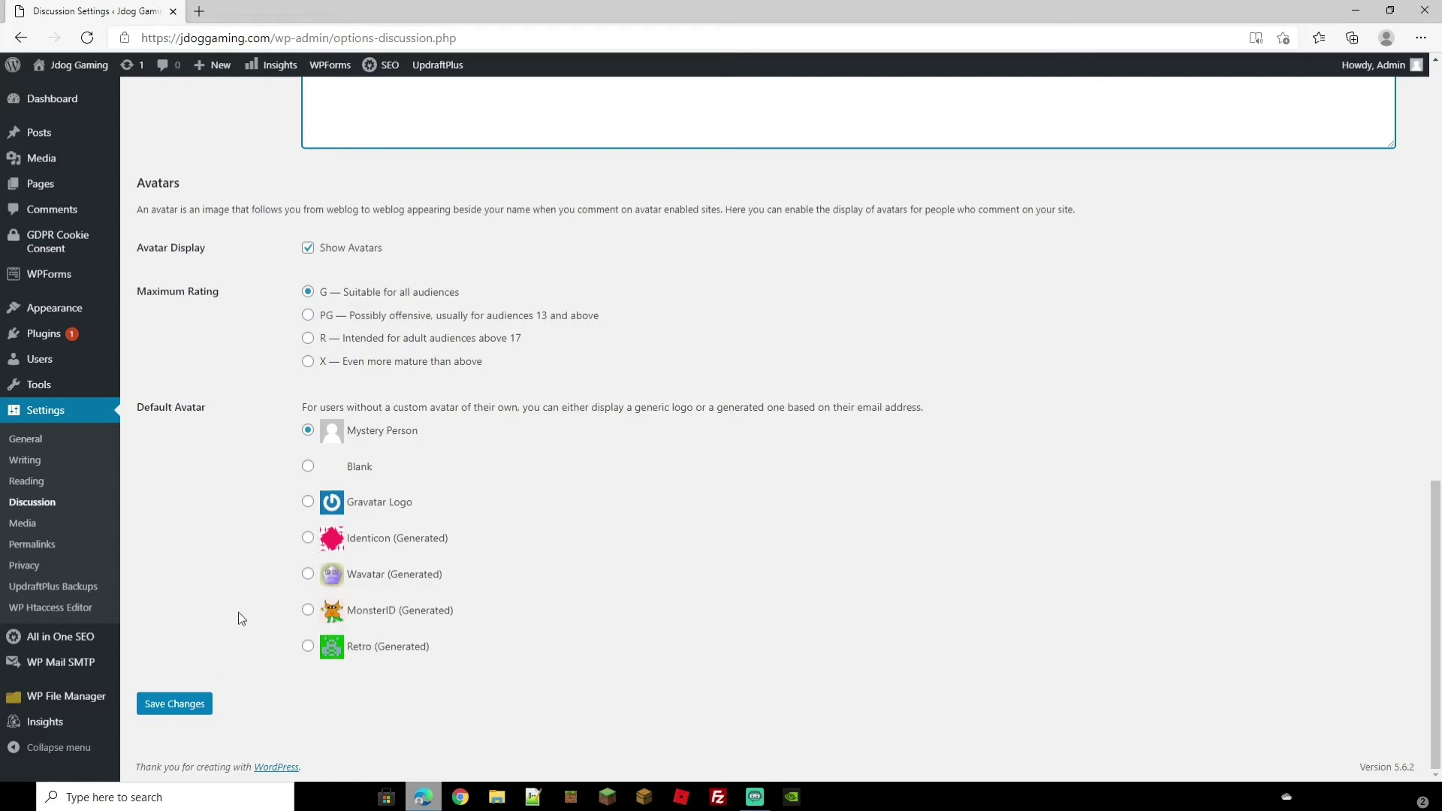
pyautogui.click(171, 706)
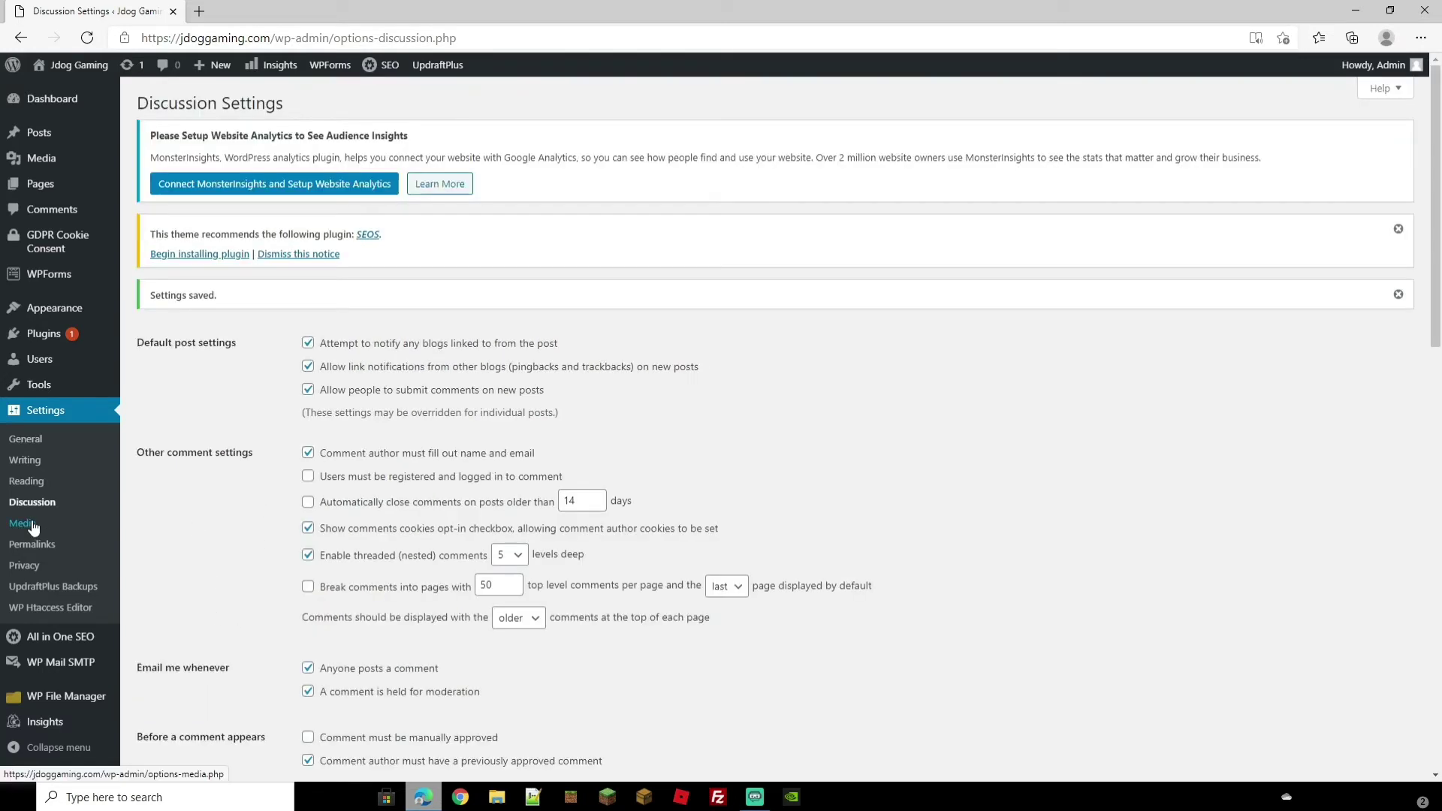
# Review the image sizes and upload organization in the media settings and save them
pyautogui.click(33, 525)
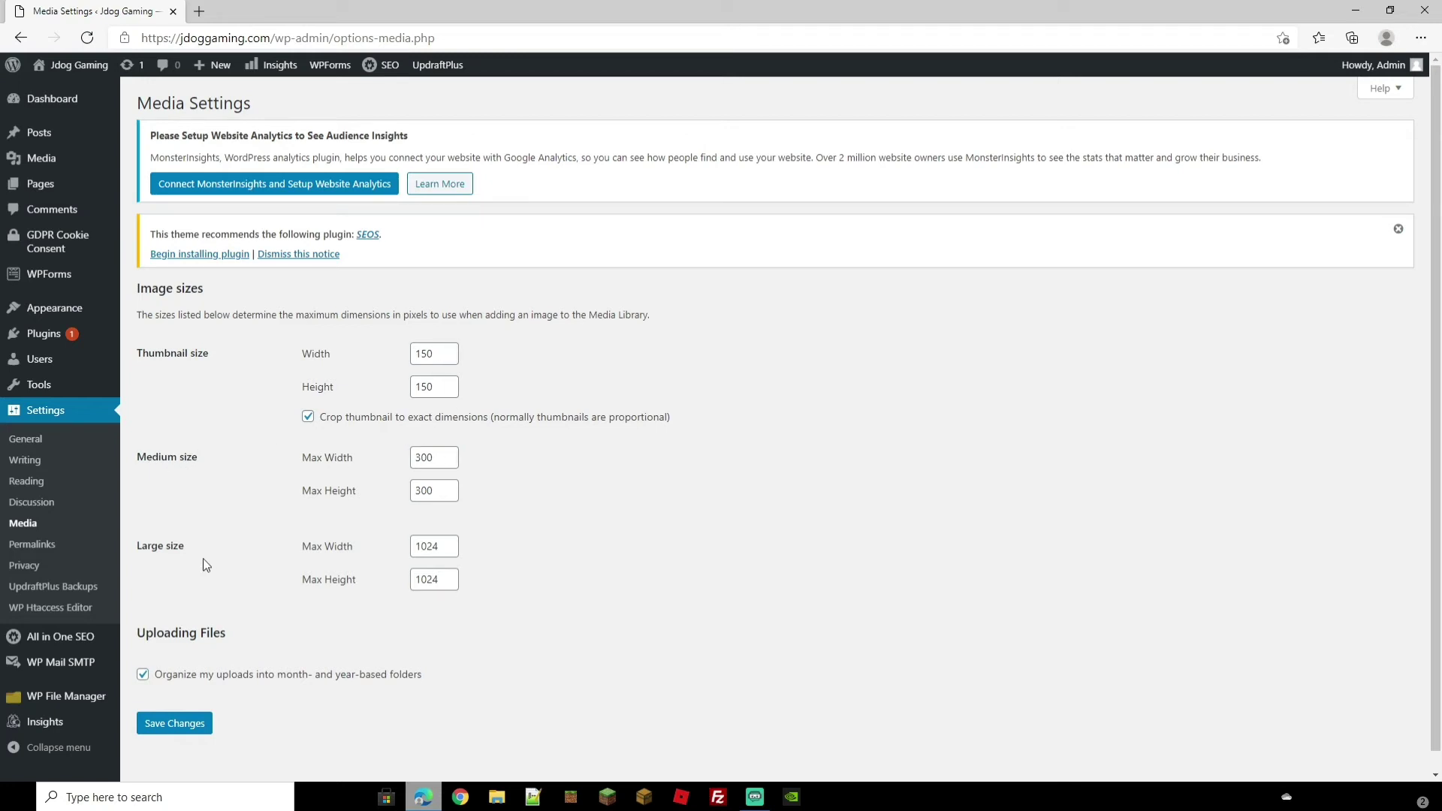
pyautogui.scroll(-1, 256, 522)
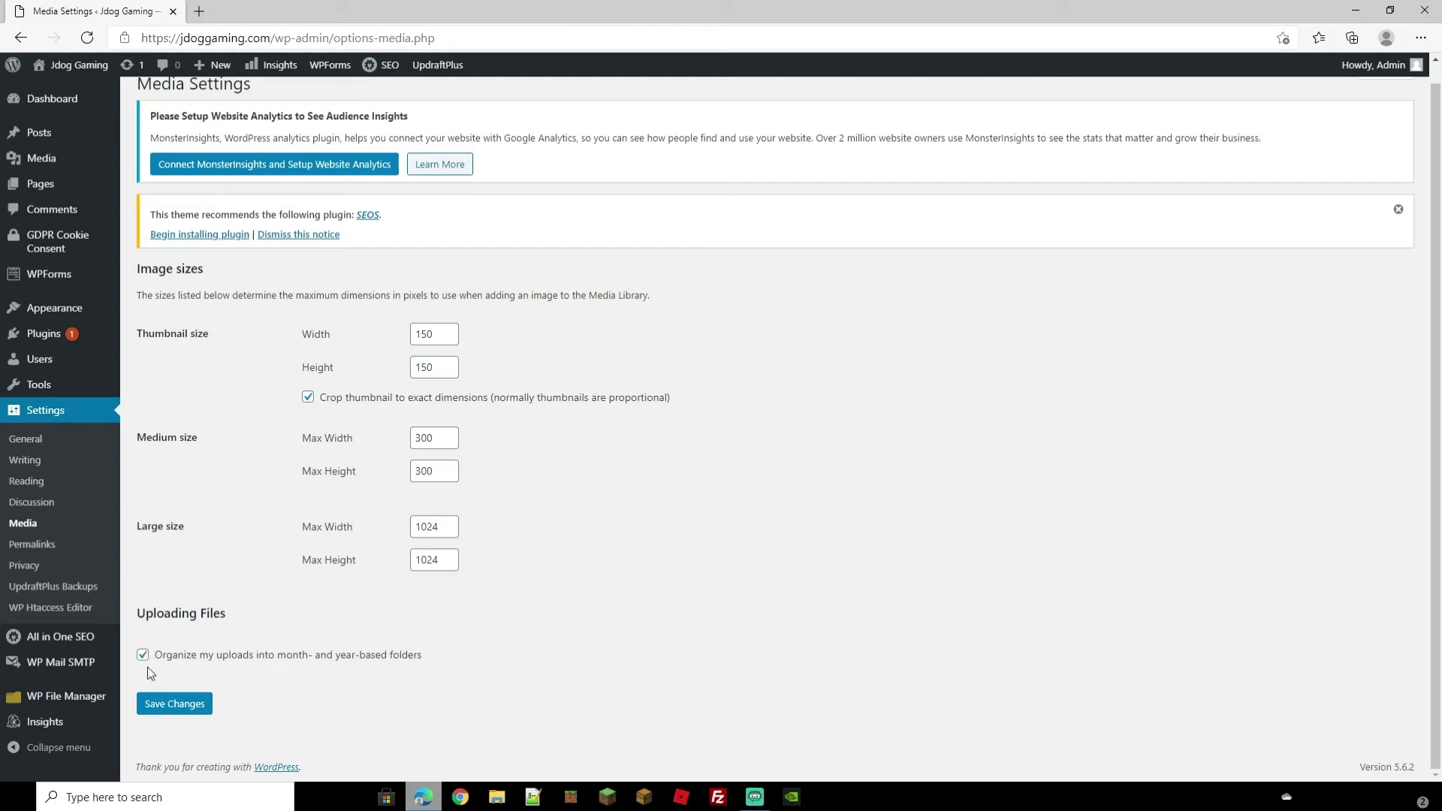
pyautogui.click(179, 712)
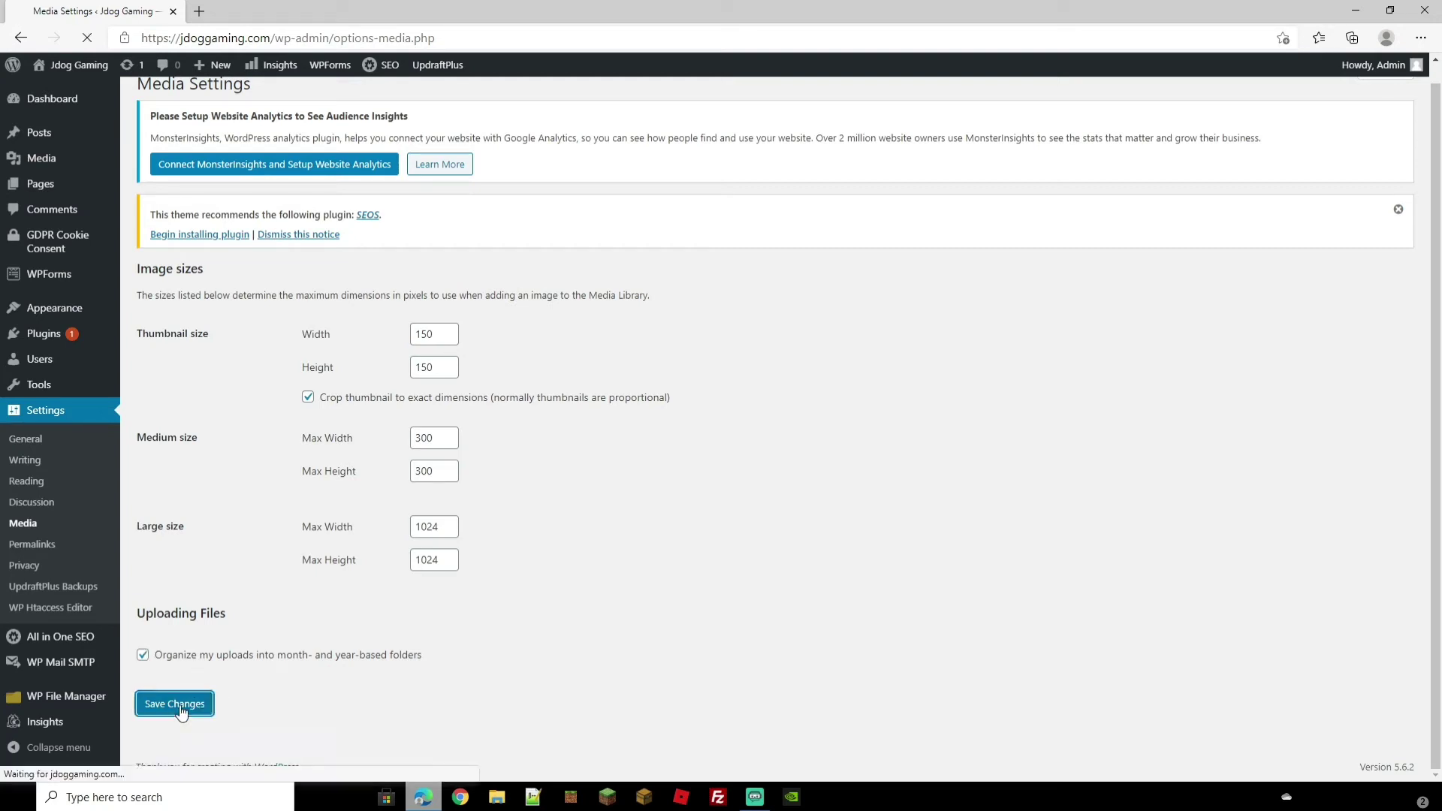
# Try building a custom permalink structure from the %post_id%, %year% and %hour% tags in the permalink settings
pyautogui.click(32, 543)
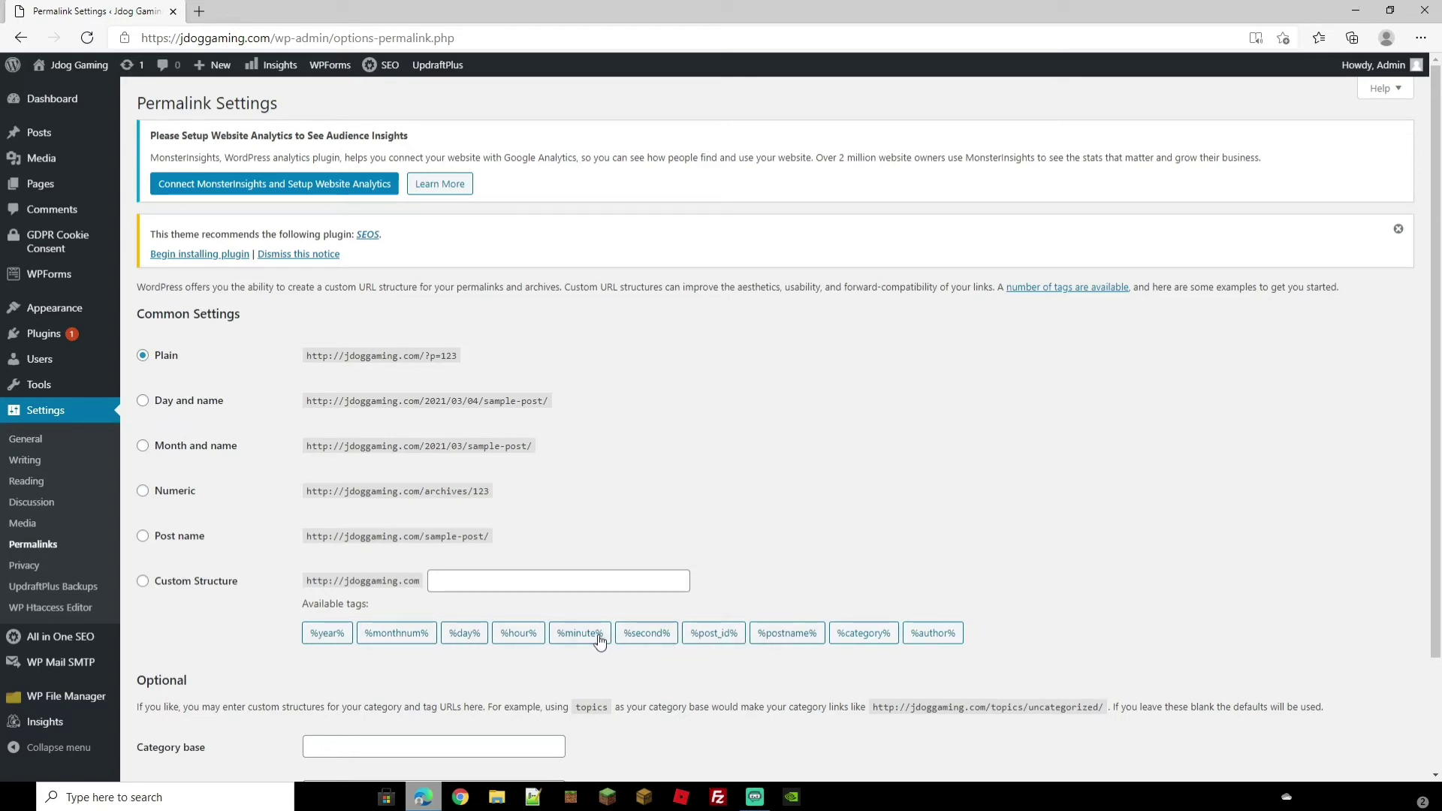
pyautogui.click(713, 642)
pyautogui.click(327, 637)
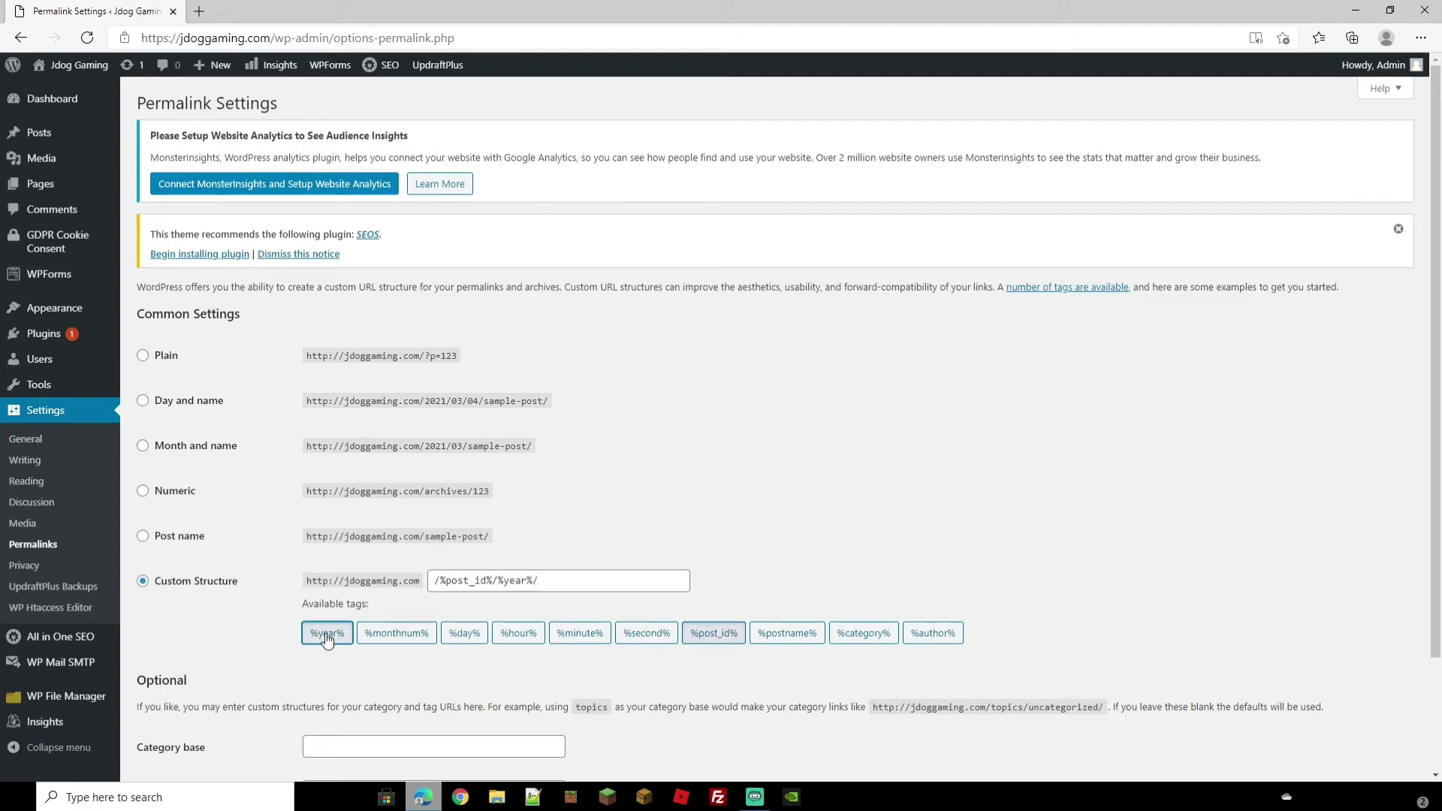
pyautogui.click(526, 636)
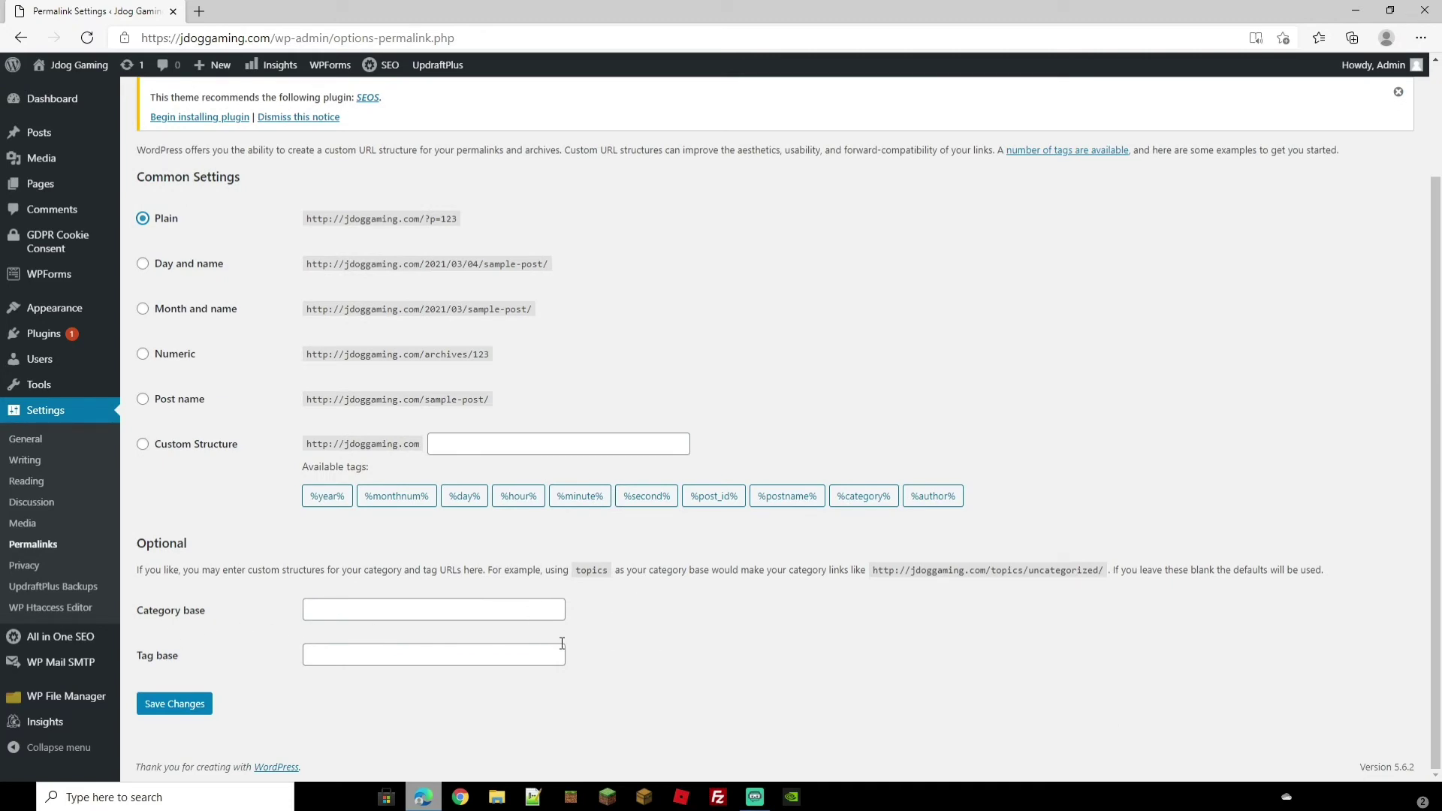
# Check the pages selectable as privacy policy in the privacy settings and create a new Privacy Policy page
pyautogui.click(24, 564)
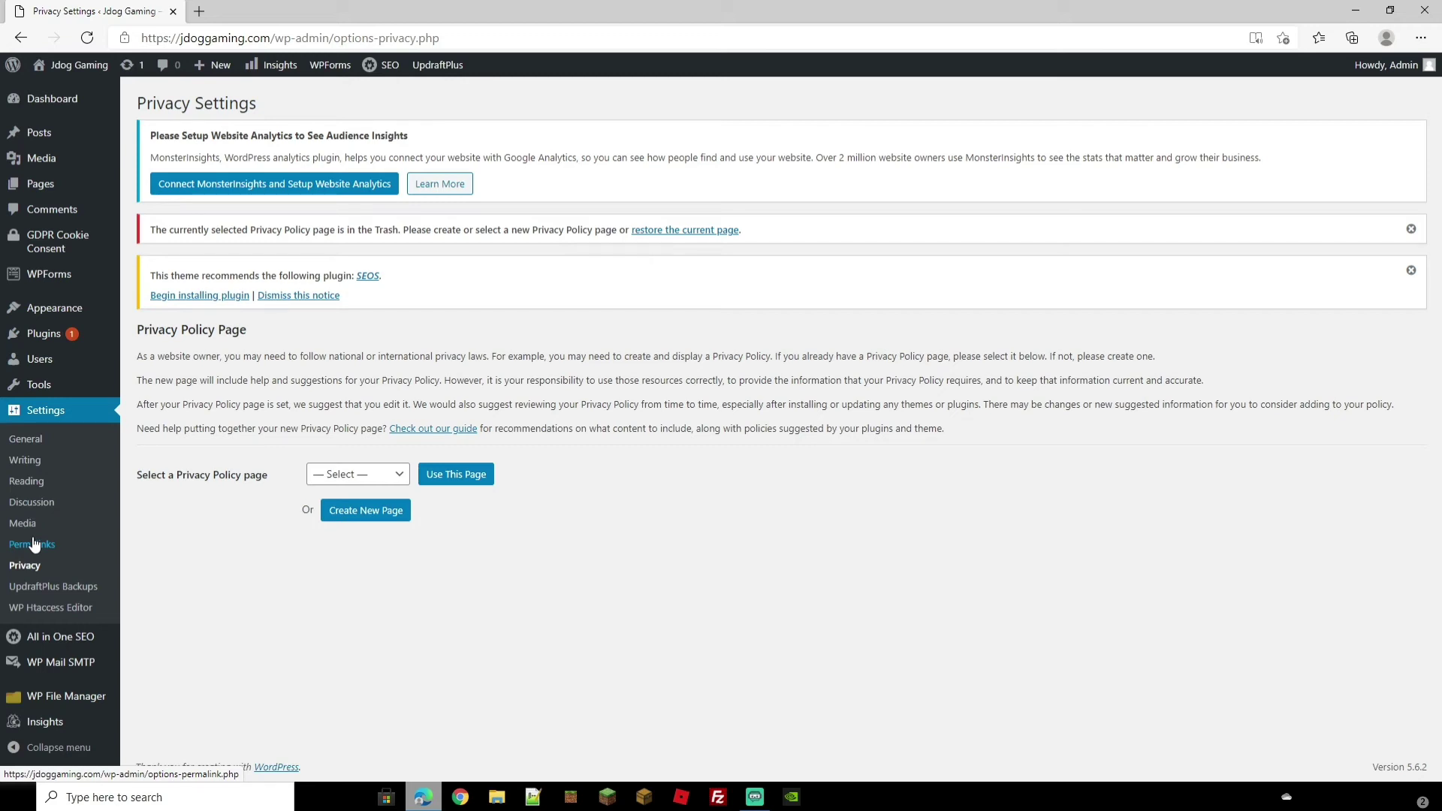
pyautogui.click(400, 476)
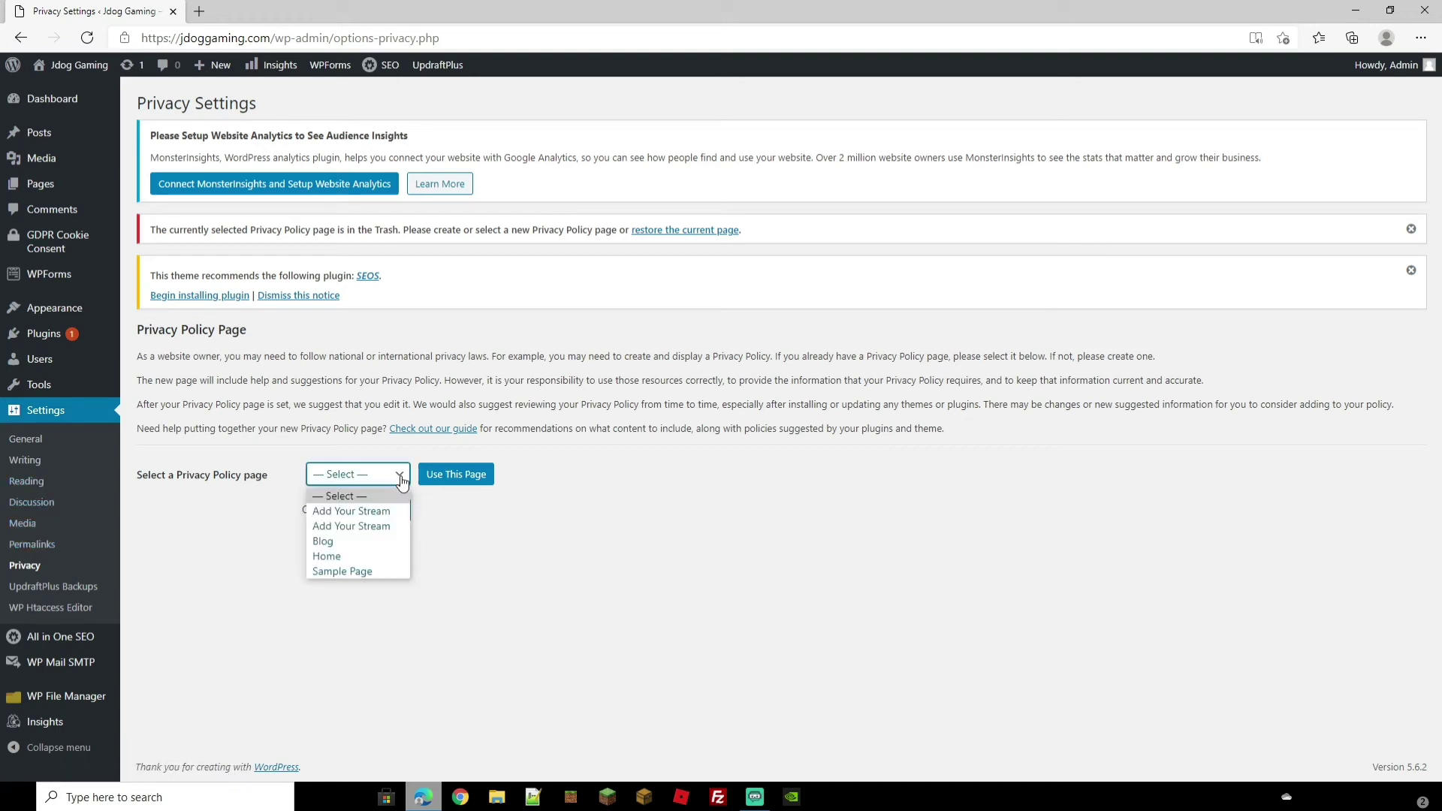
pyautogui.click(241, 525)
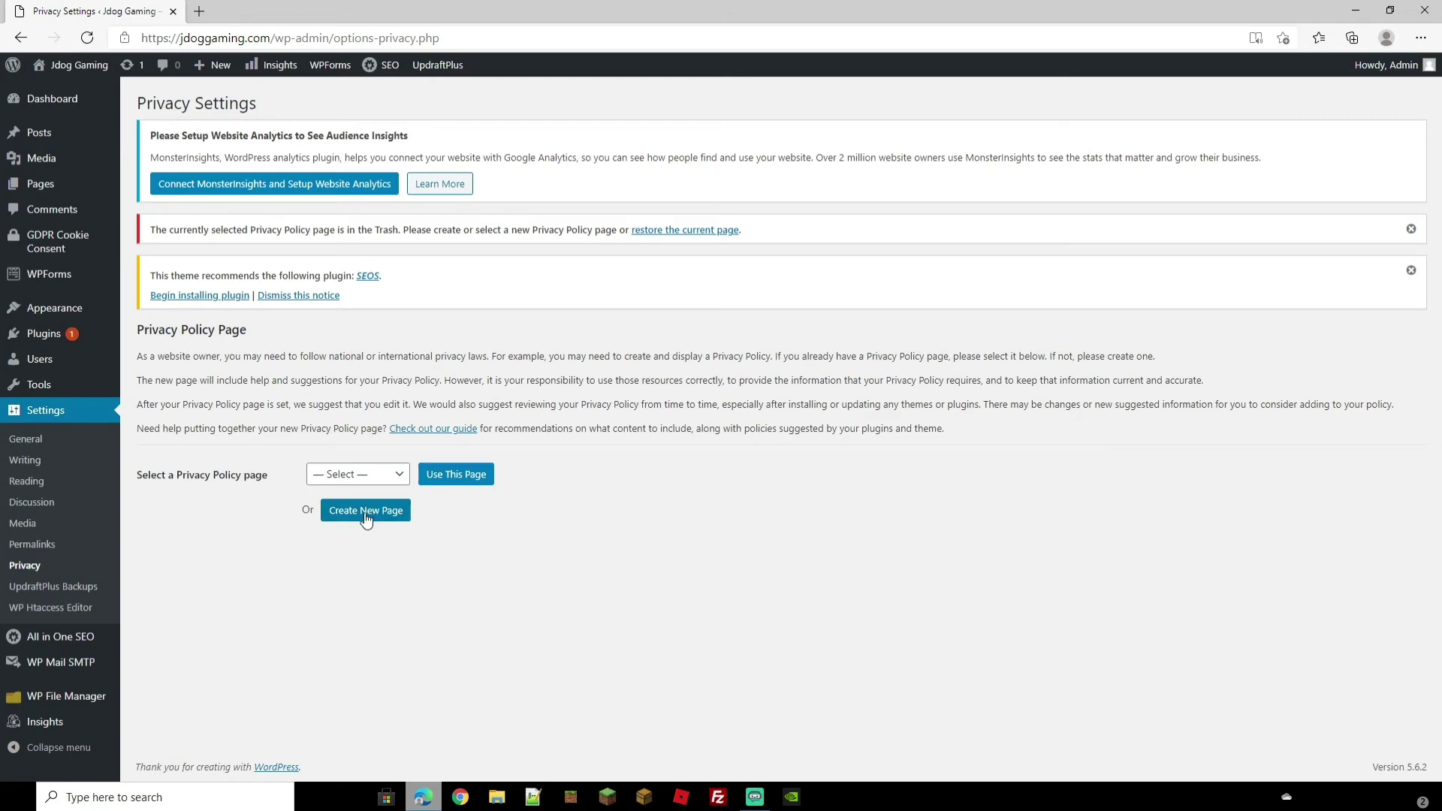
pyautogui.click(359, 515)
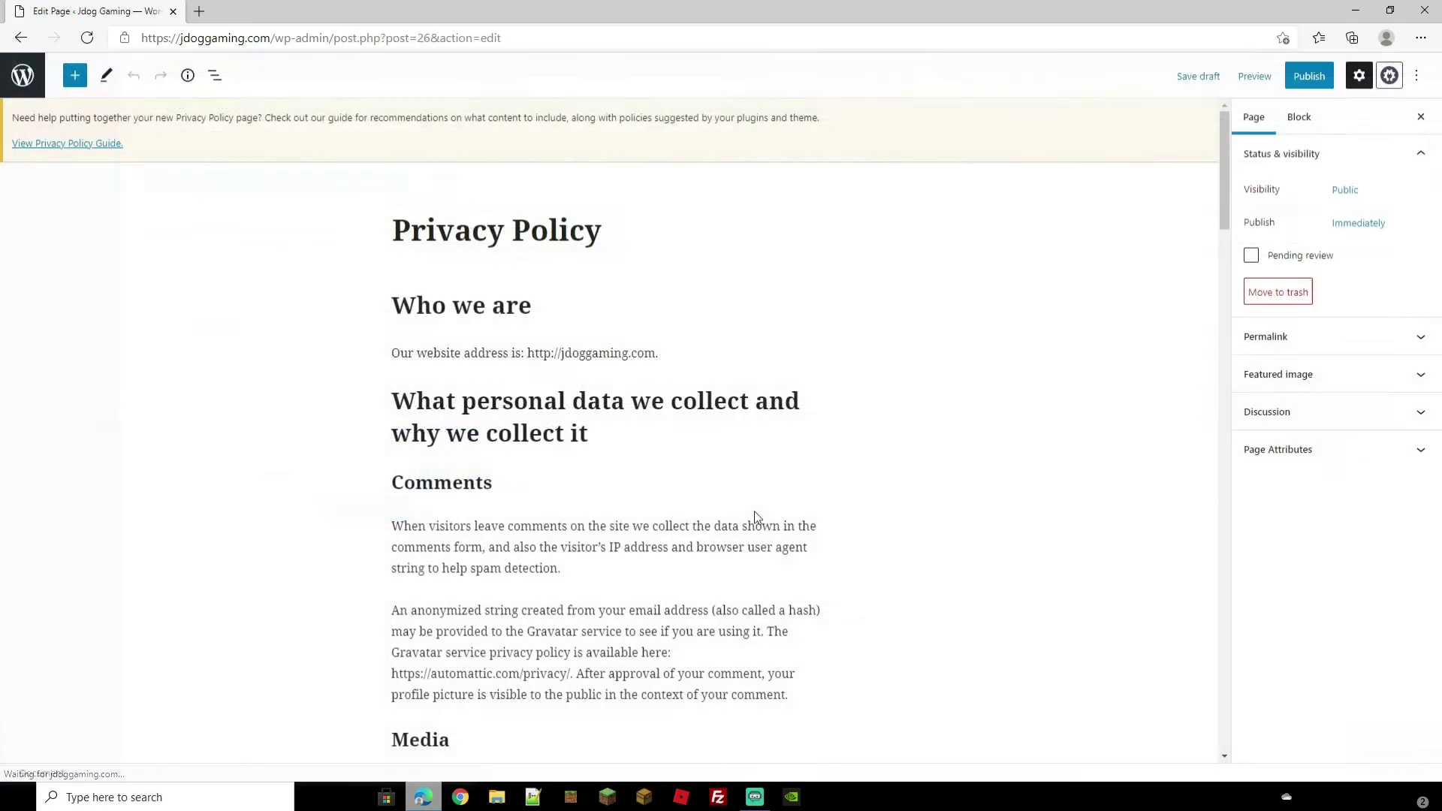
# Read through the sections of the Privacy Policy draft, publish it and examine the page on the site
pyautogui.scroll(-20, 679, 336)
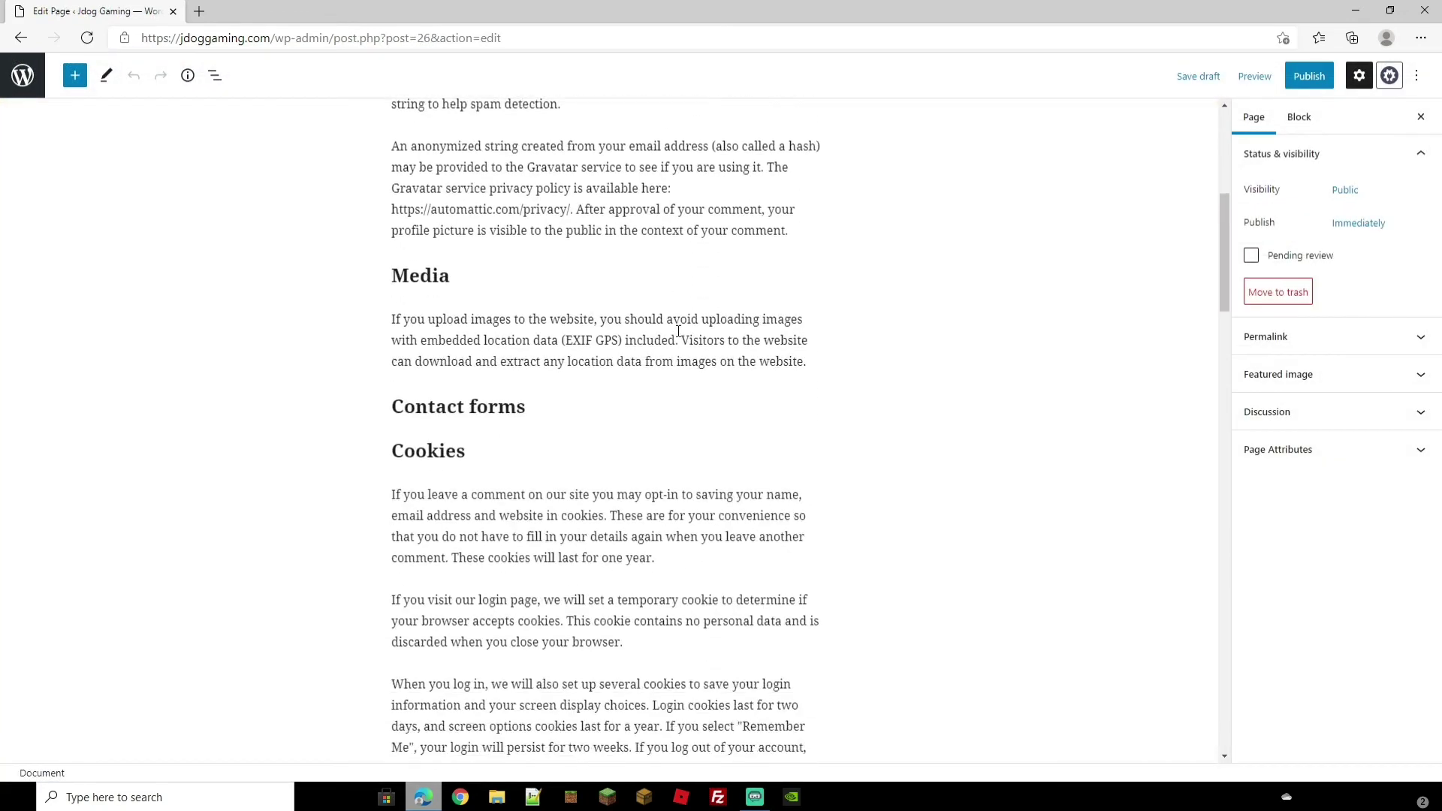
pyautogui.scroll(-6, 664, 428)
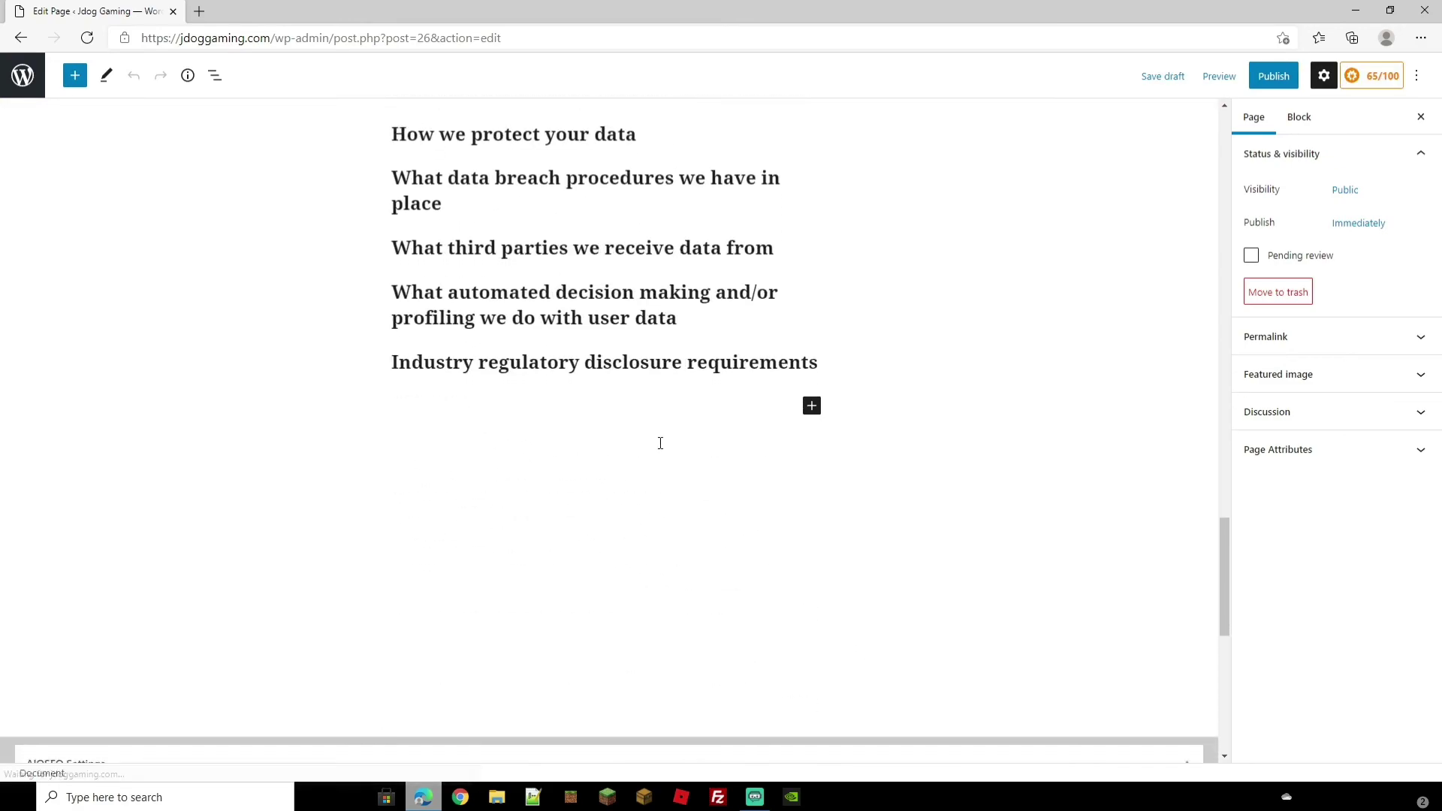
pyautogui.scroll(14, 660, 441)
pyautogui.scroll(10, 678, 484)
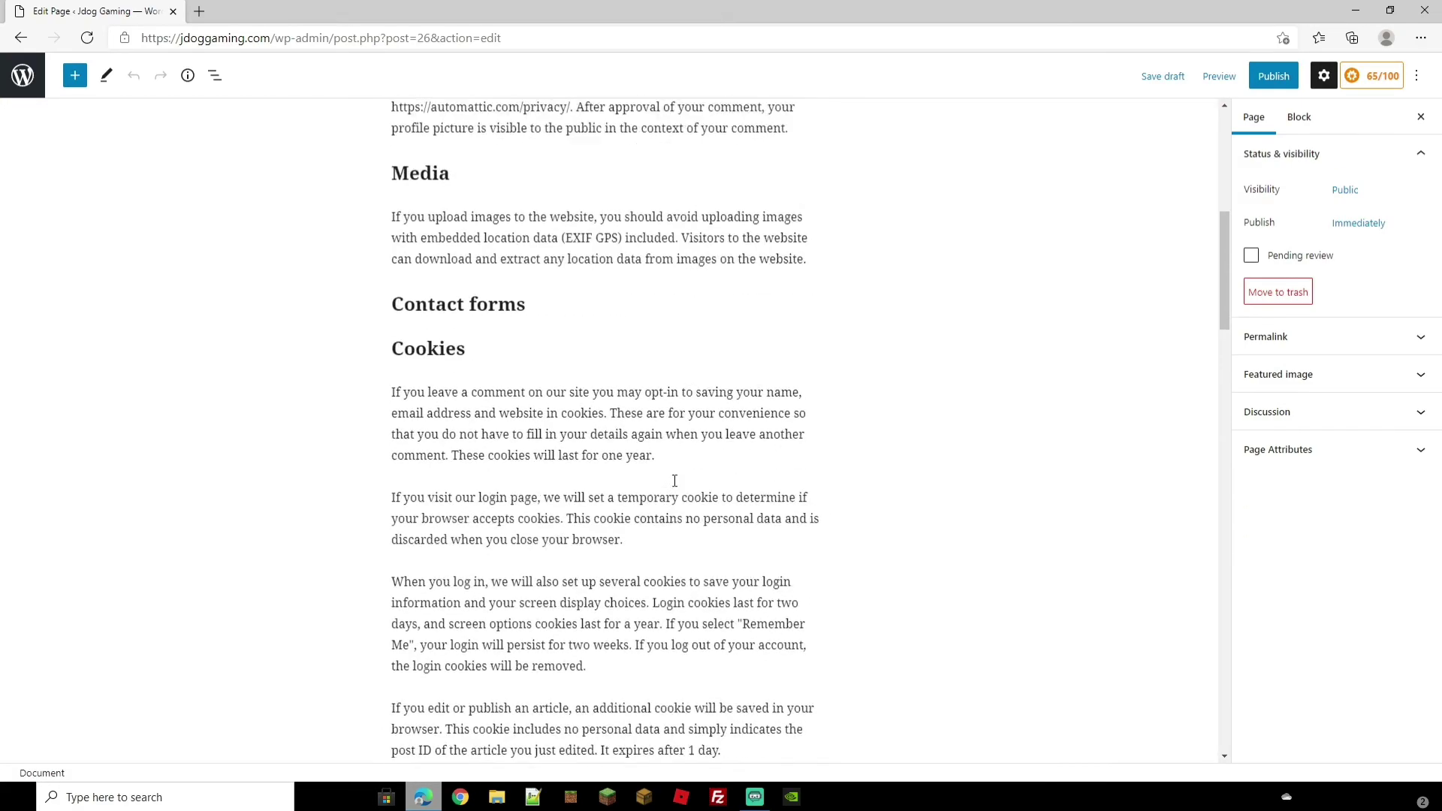
pyautogui.scroll(-14, 676, 492)
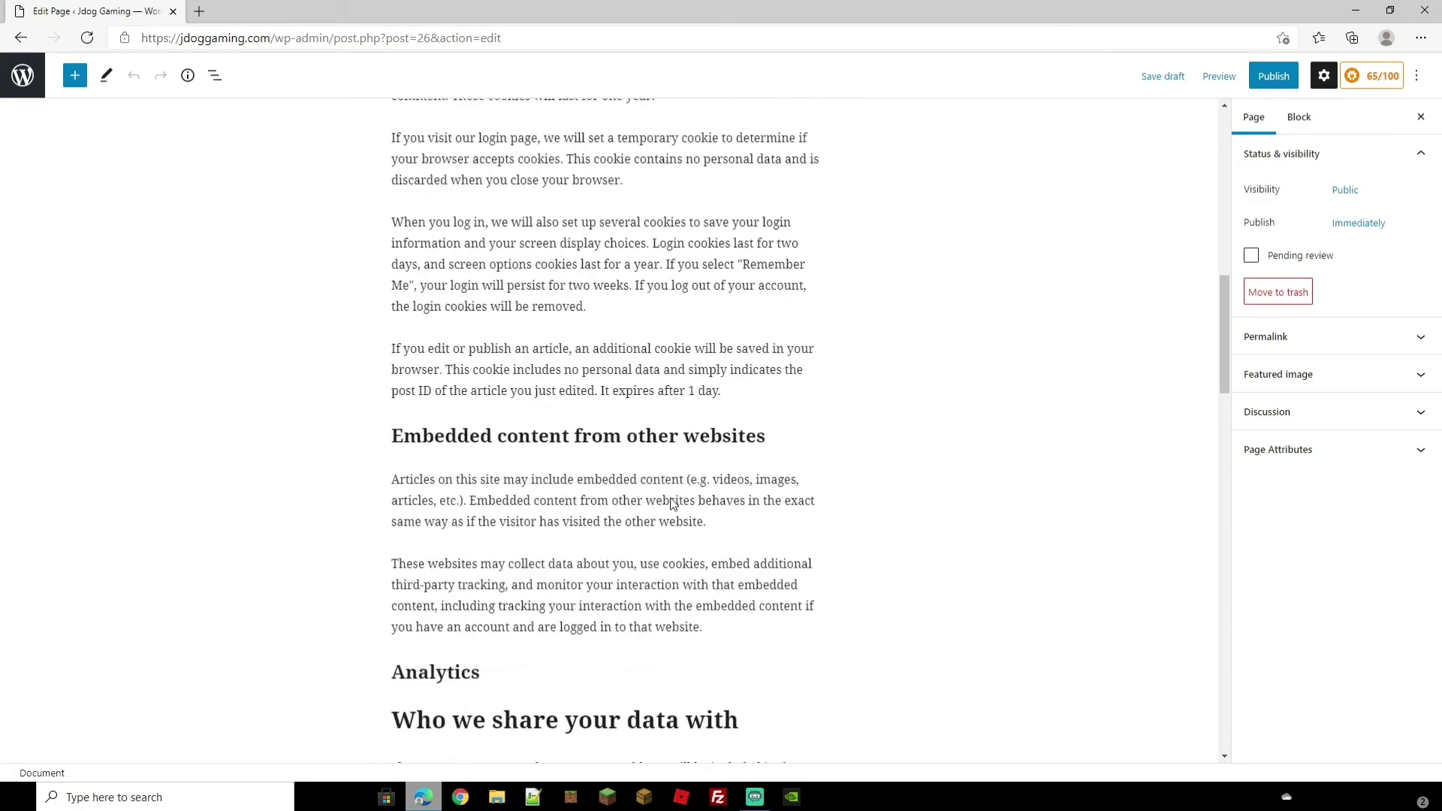
pyautogui.scroll(-12, 950, 349)
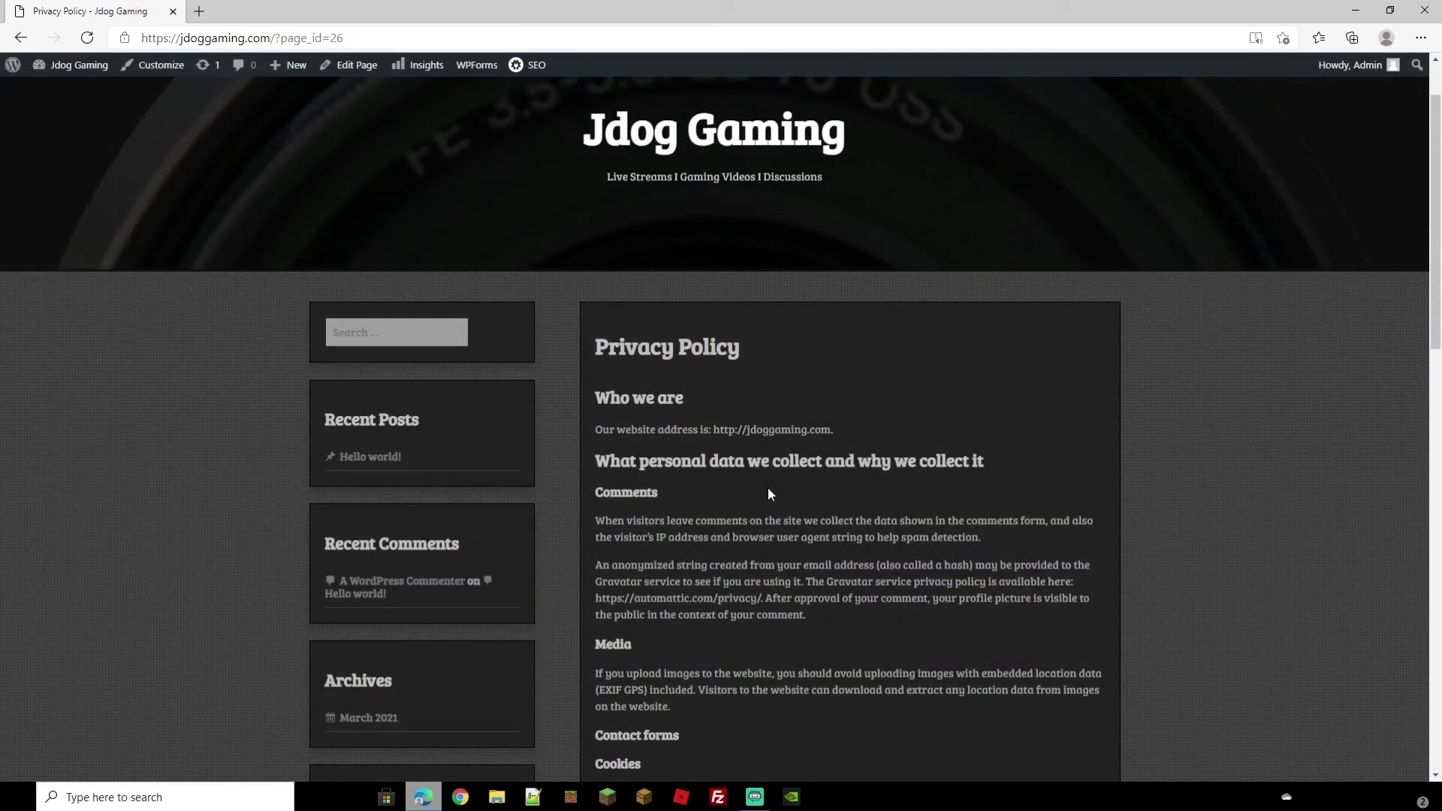
pyautogui.scroll(-20, 768, 493)
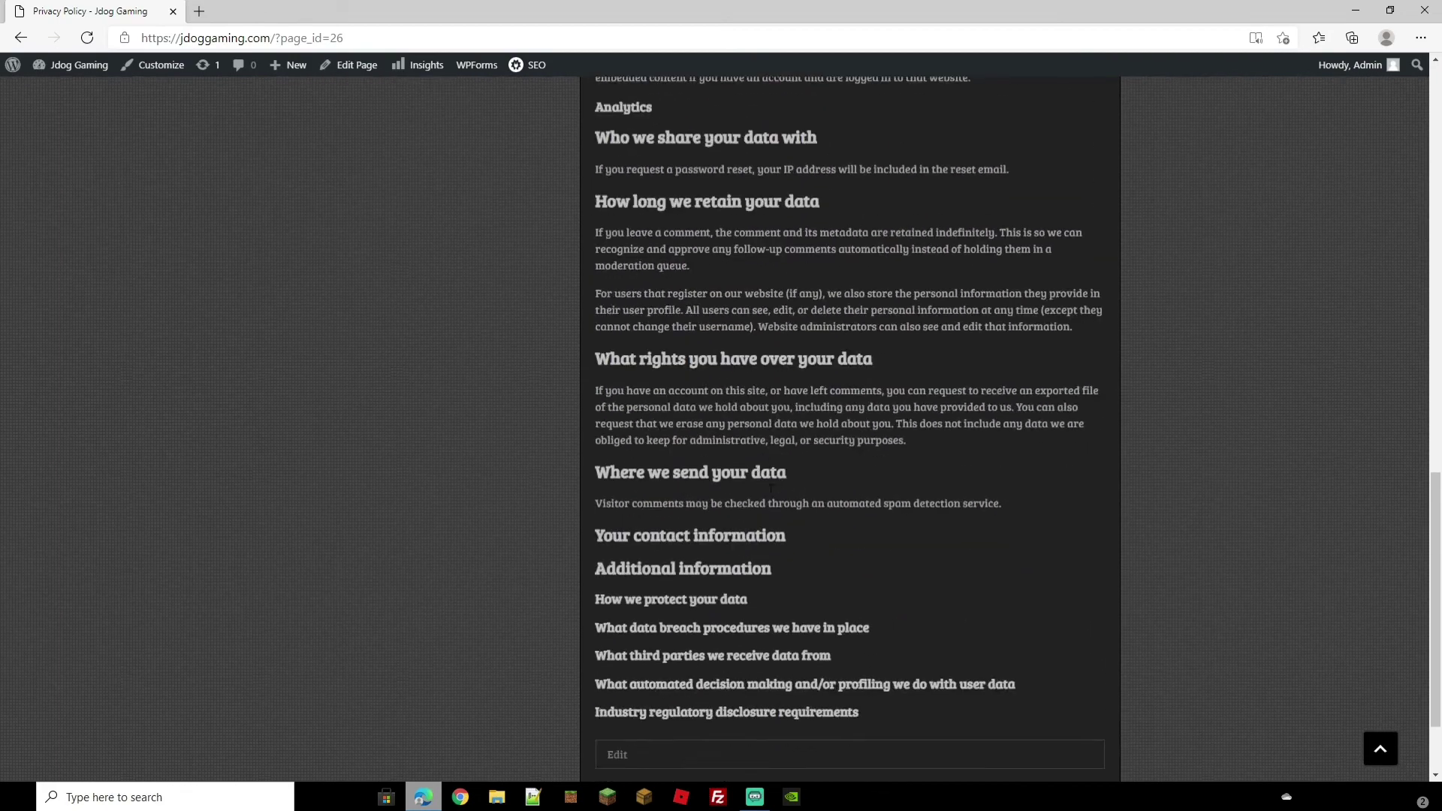
pyautogui.scroll(20, 769, 488)
# Examine the Privacy Policy entry in the menu editor and view that page from the site's navigation
pyautogui.click(17, 73)
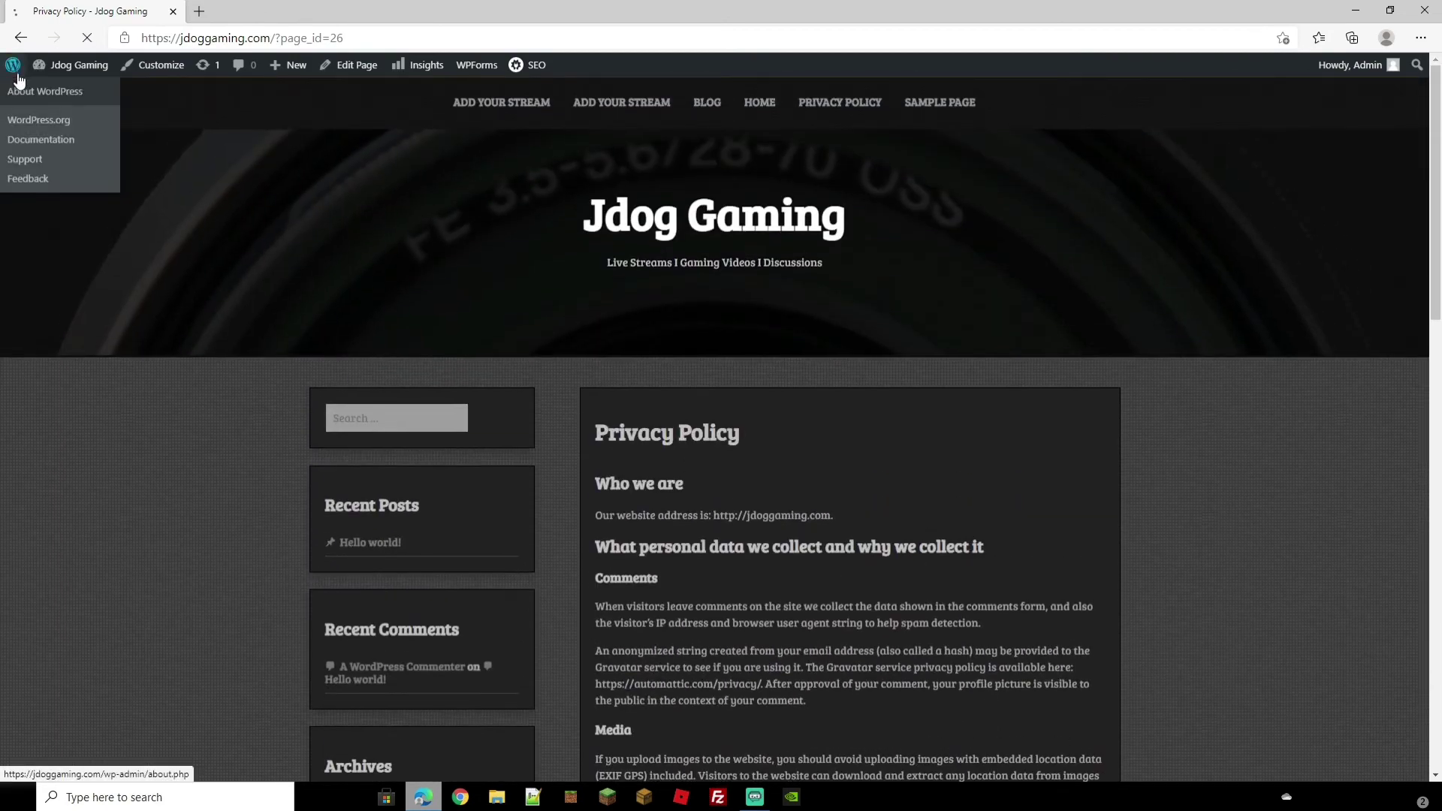
pyautogui.moveTo(60, 316)
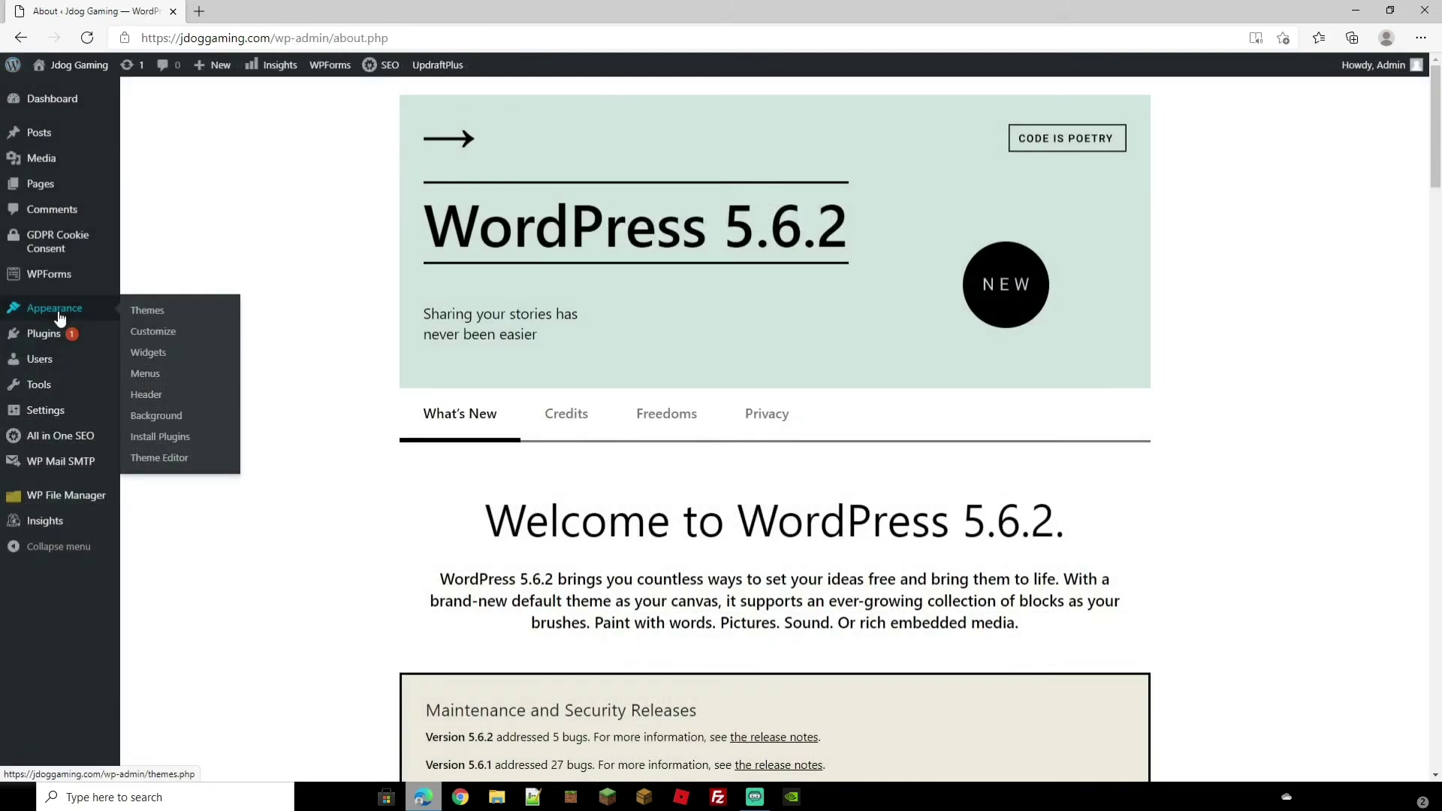
pyautogui.click(161, 381)
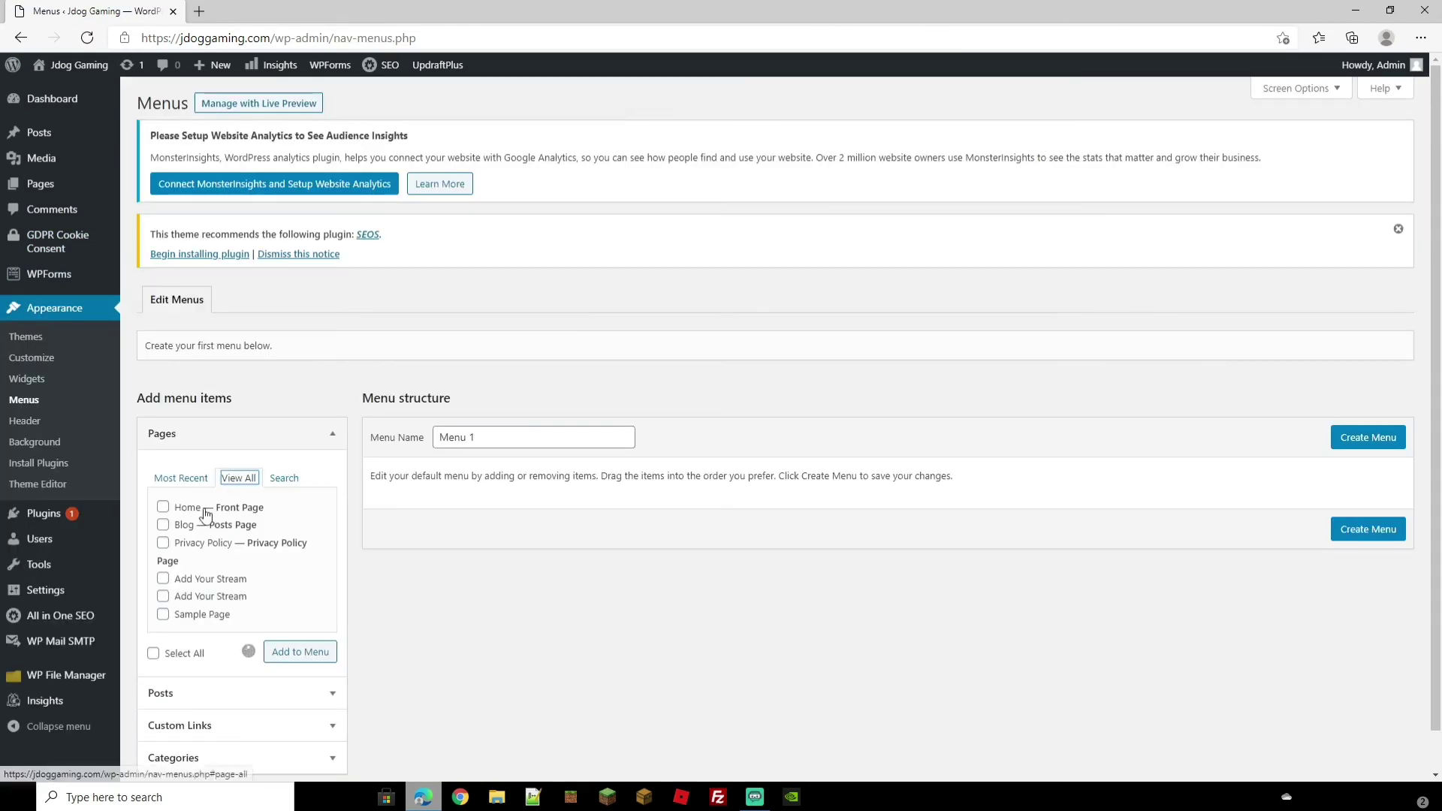
pyautogui.click(164, 544)
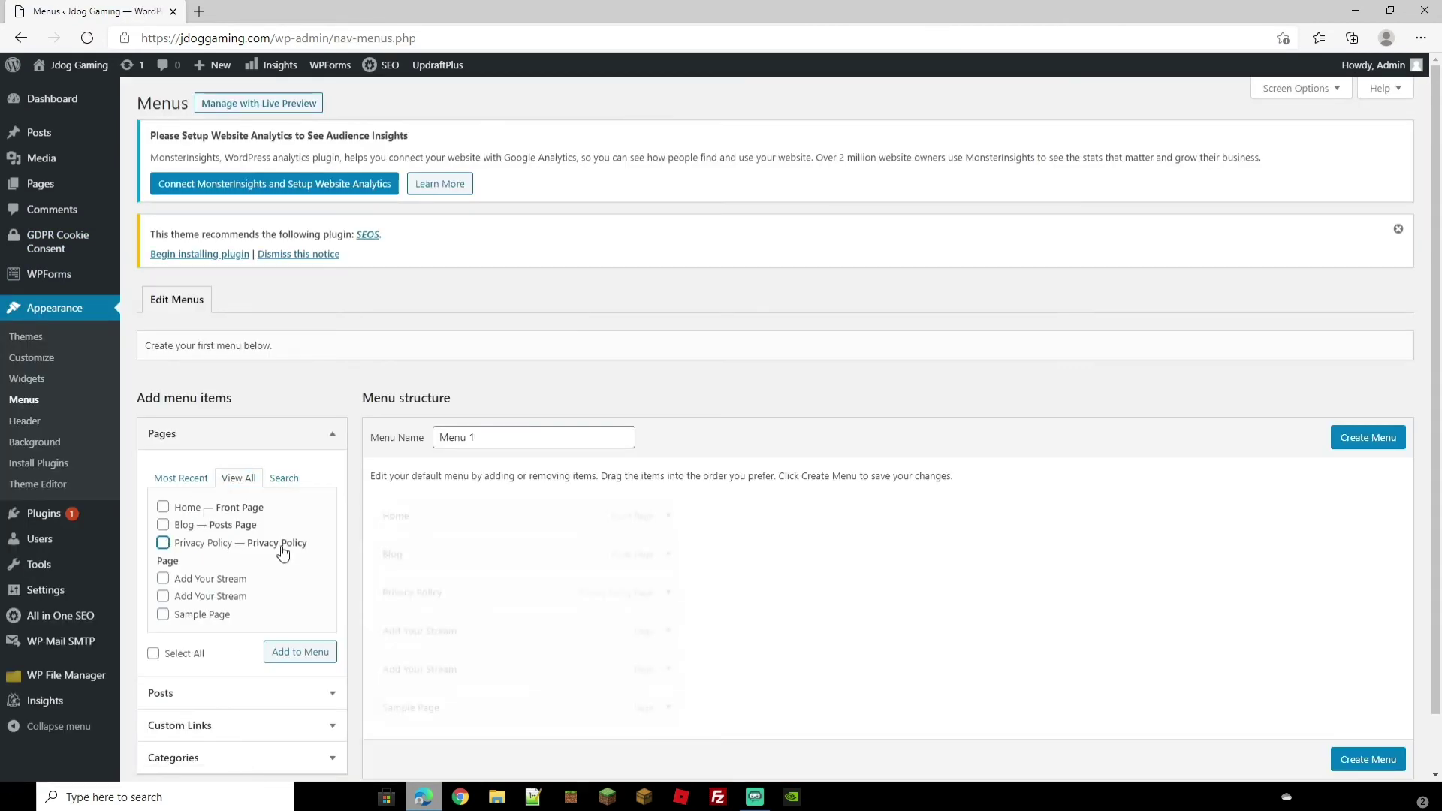
pyautogui.scroll(-1, 283, 553)
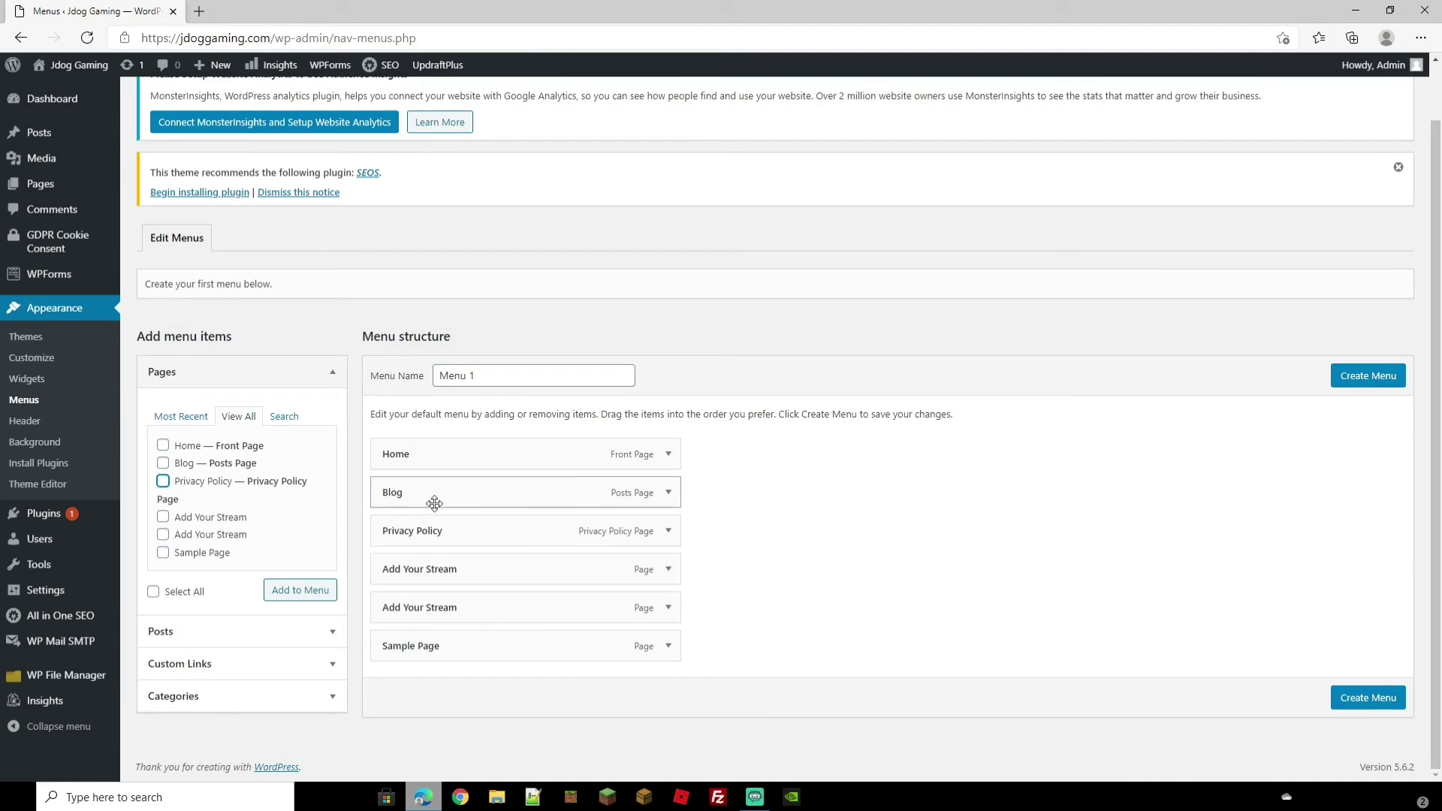
pyautogui.click(164, 482)
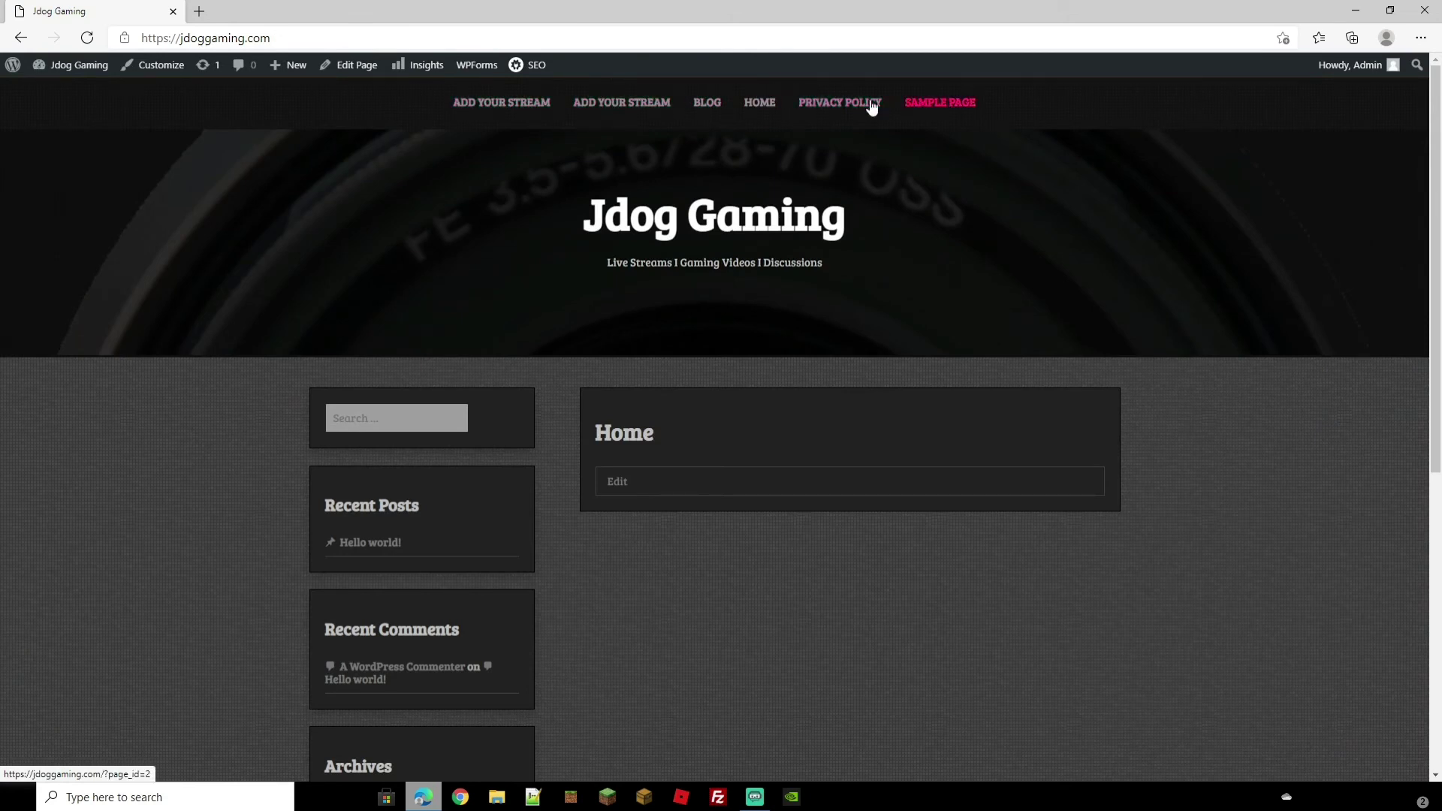
pyautogui.click(823, 105)
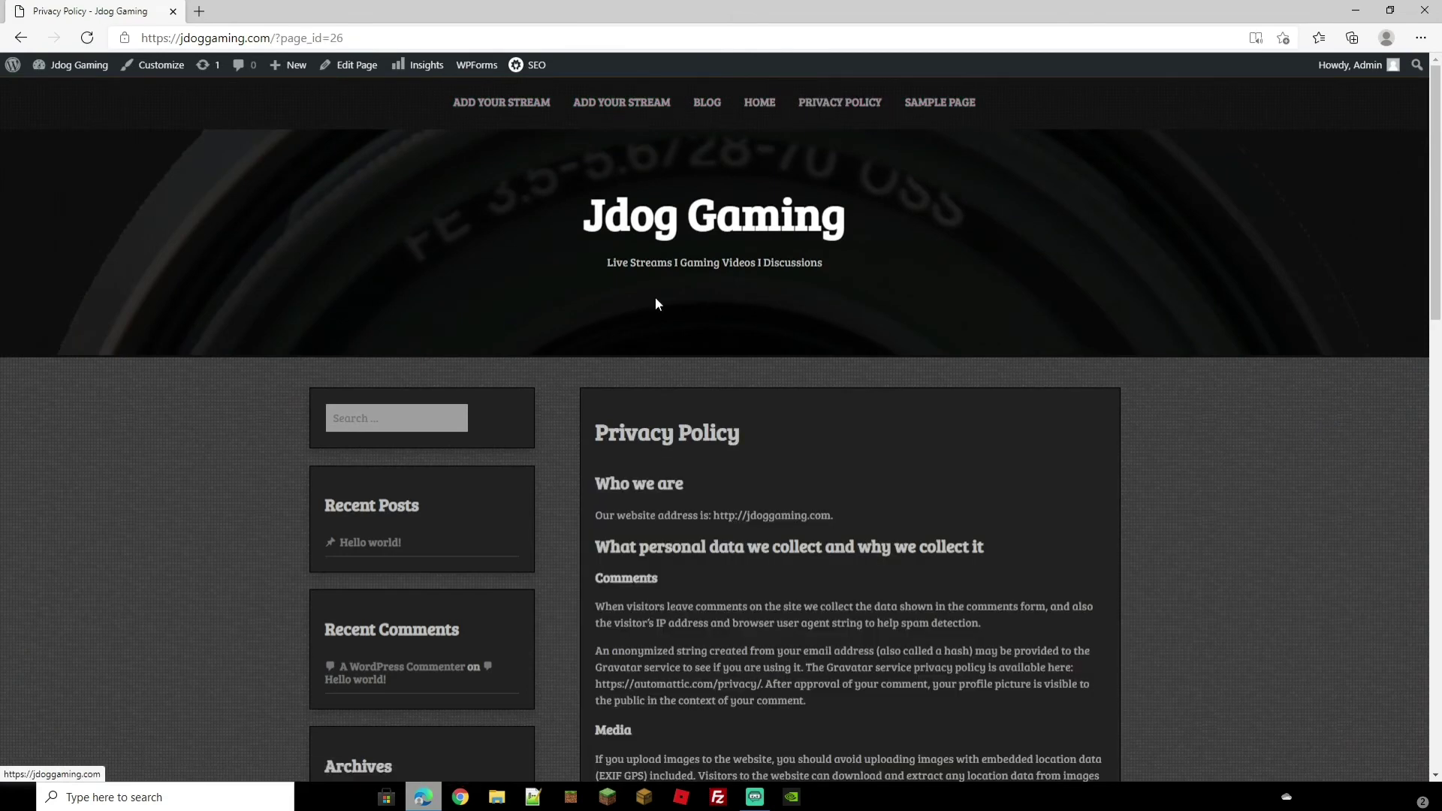
pyautogui.scroll(-7, 809, 410)
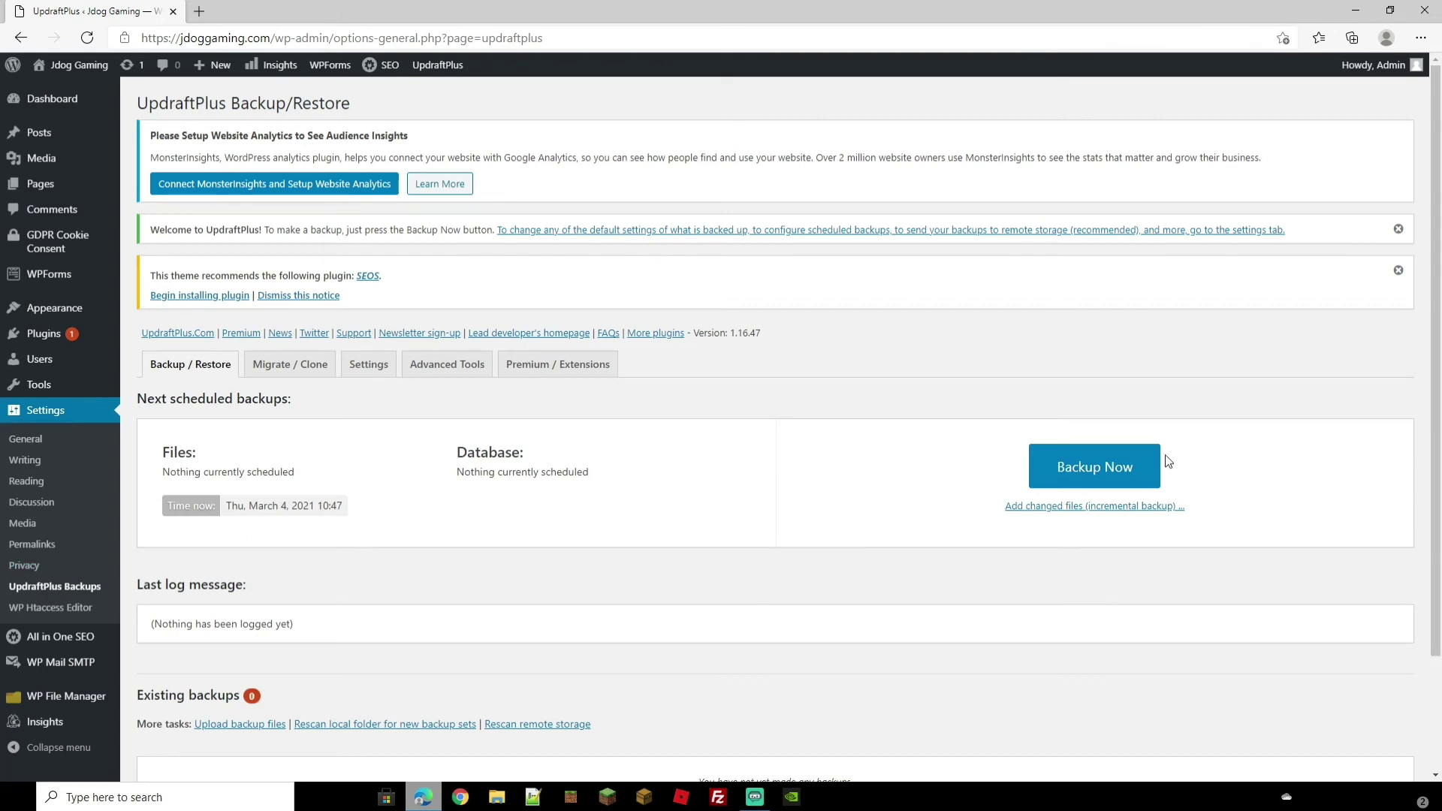
# Run an UpdraftPlus backup that includes the database and files, and check the existing backups list
pyautogui.click(1109, 481)
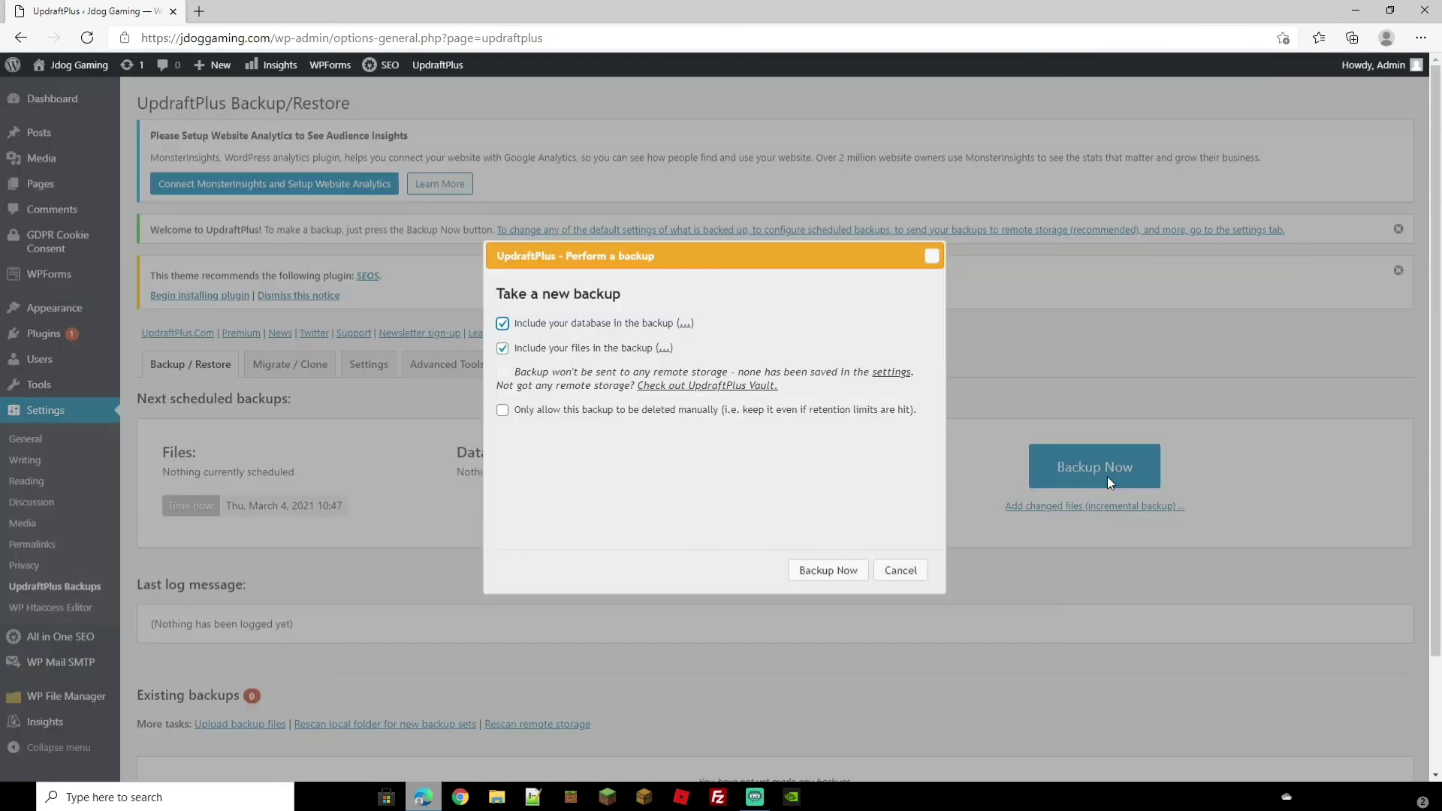
pyautogui.click(833, 572)
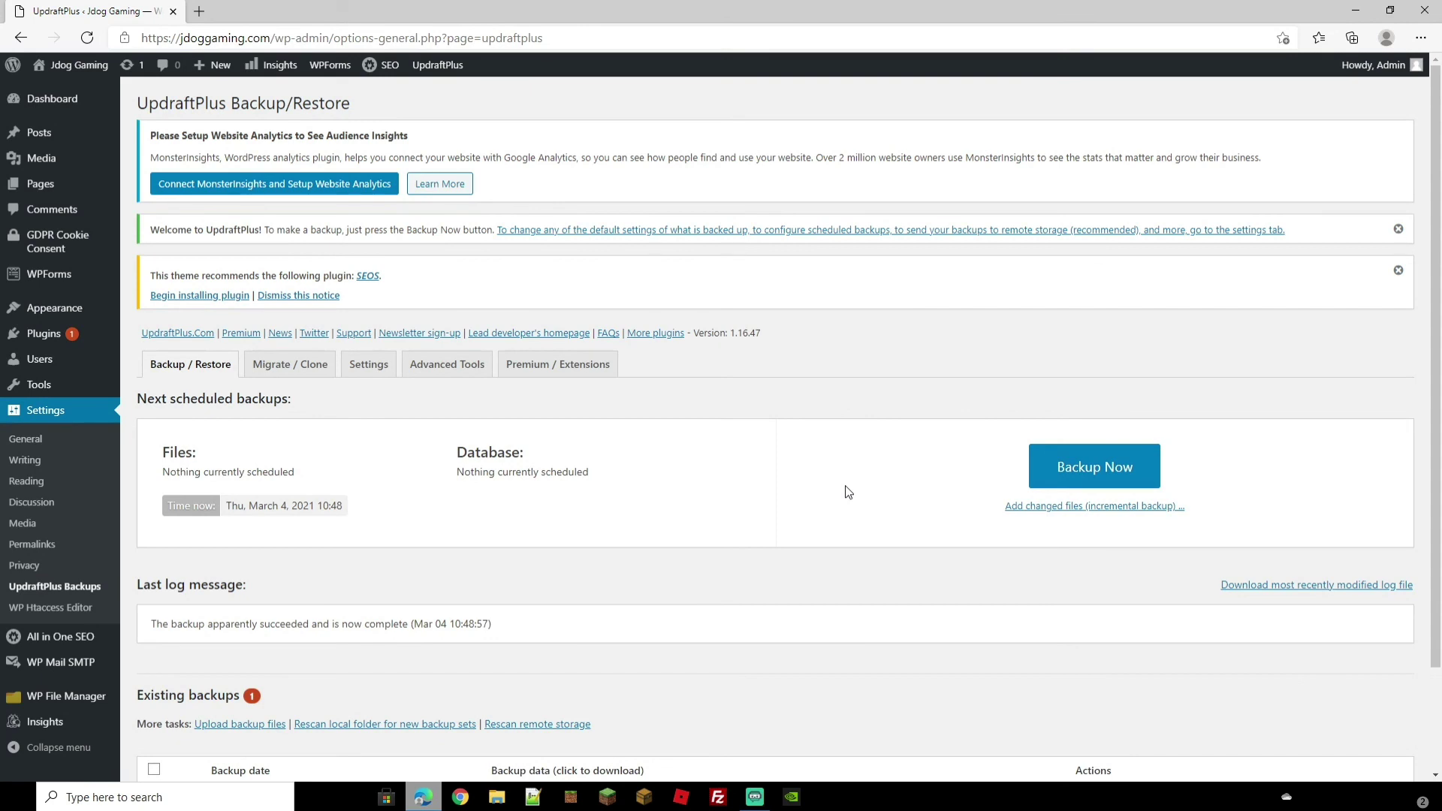
pyautogui.scroll(-2, 847, 491)
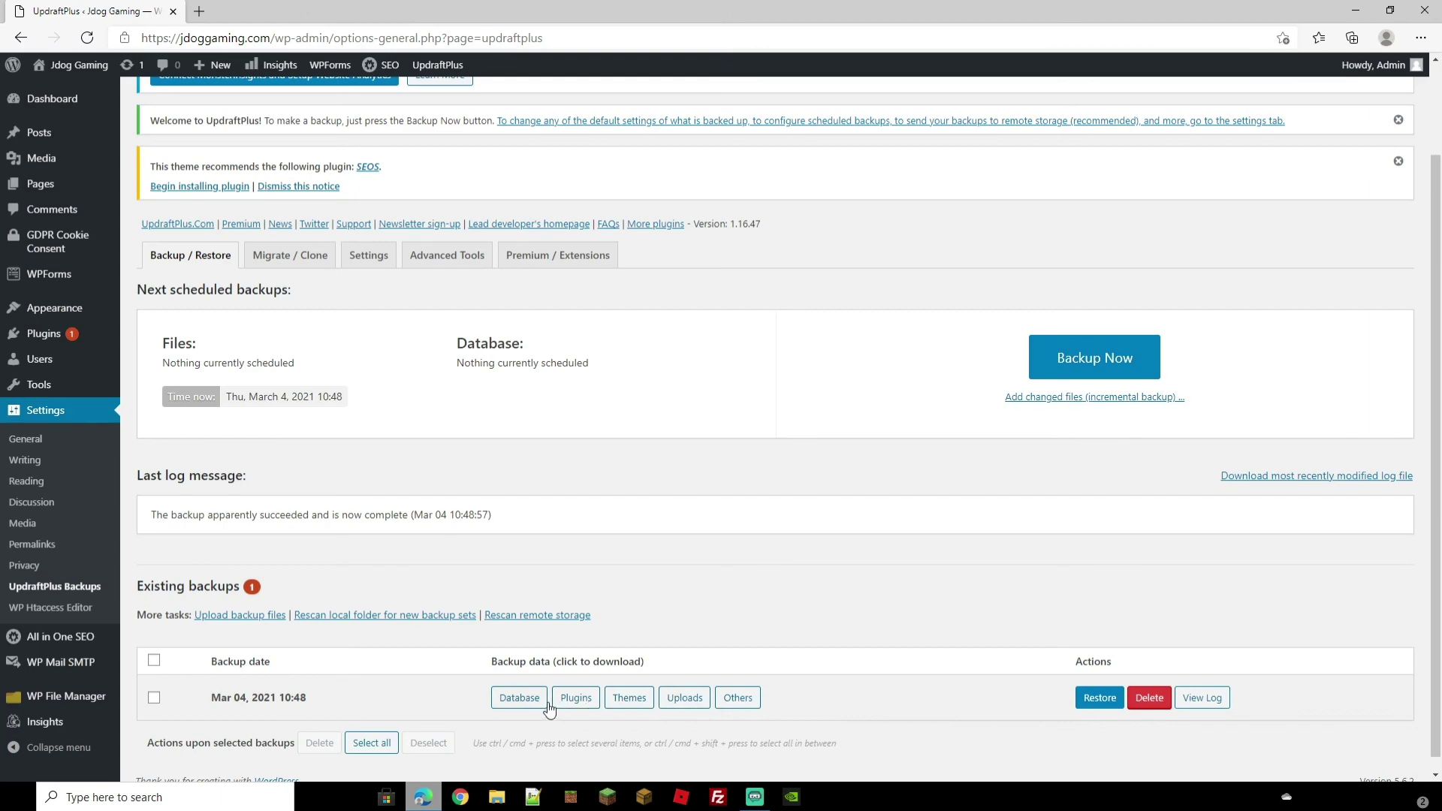
# Examine the WP Htaccess Editor settings page and its instructions for restoring the site
pyautogui.click(45, 608)
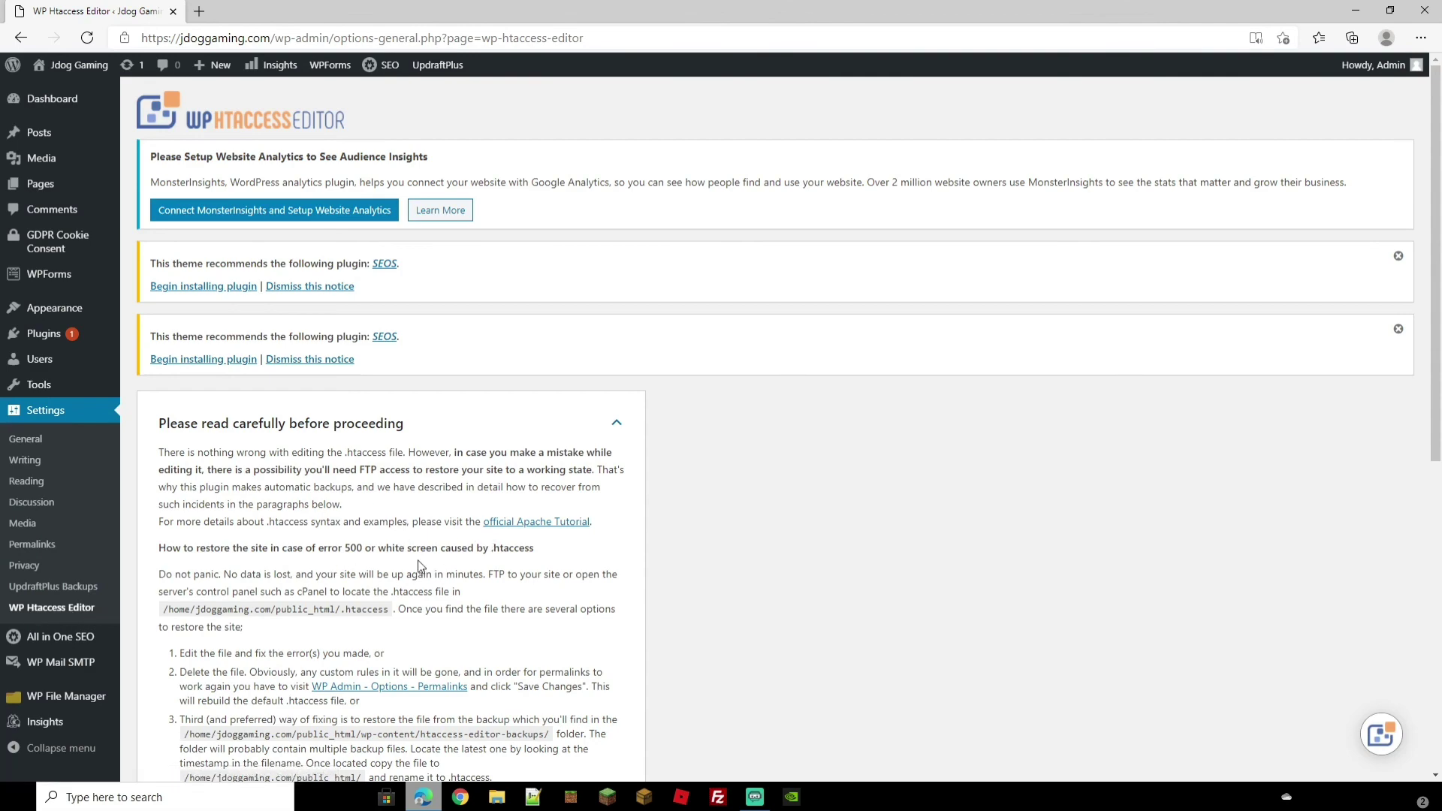
pyautogui.scroll(-8, 422, 562)
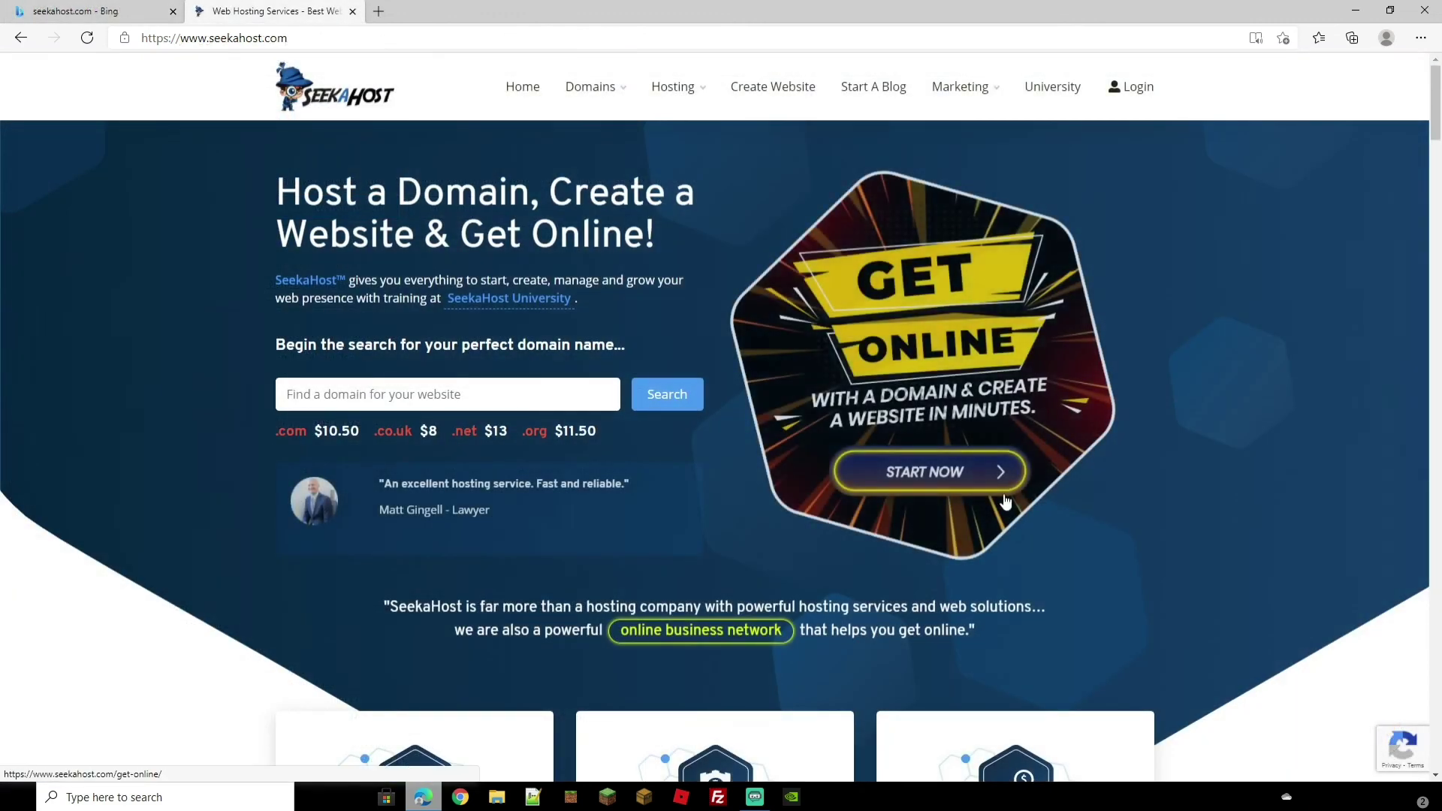